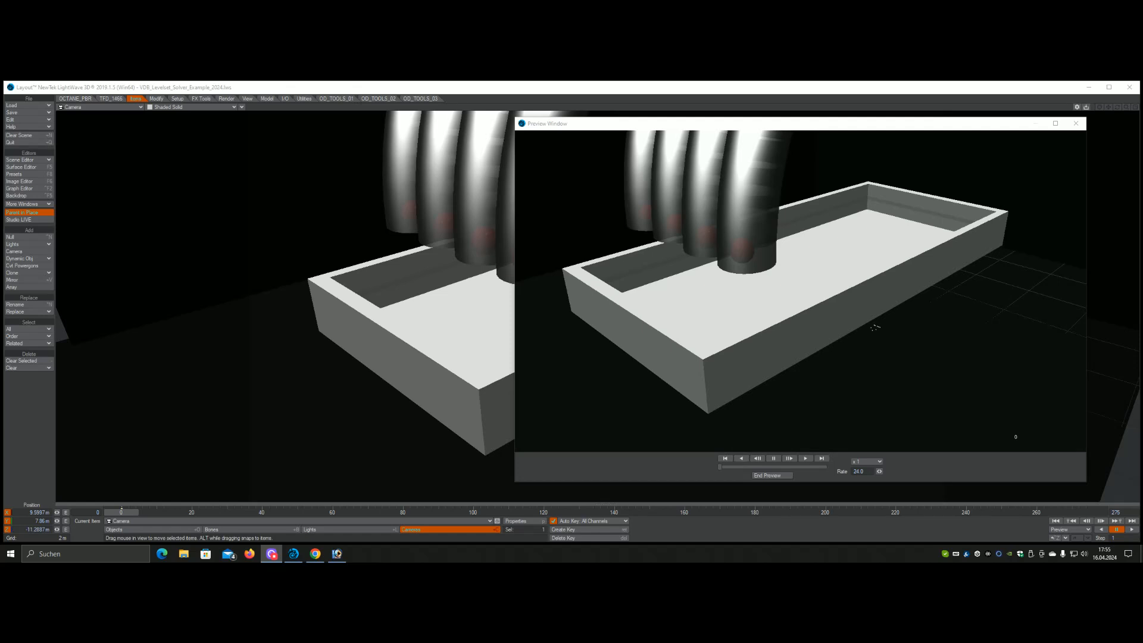
Play the rendered preview of the fluid filling the pool and end the preview
{"action": "left_click", "coordinate": [805, 458]}
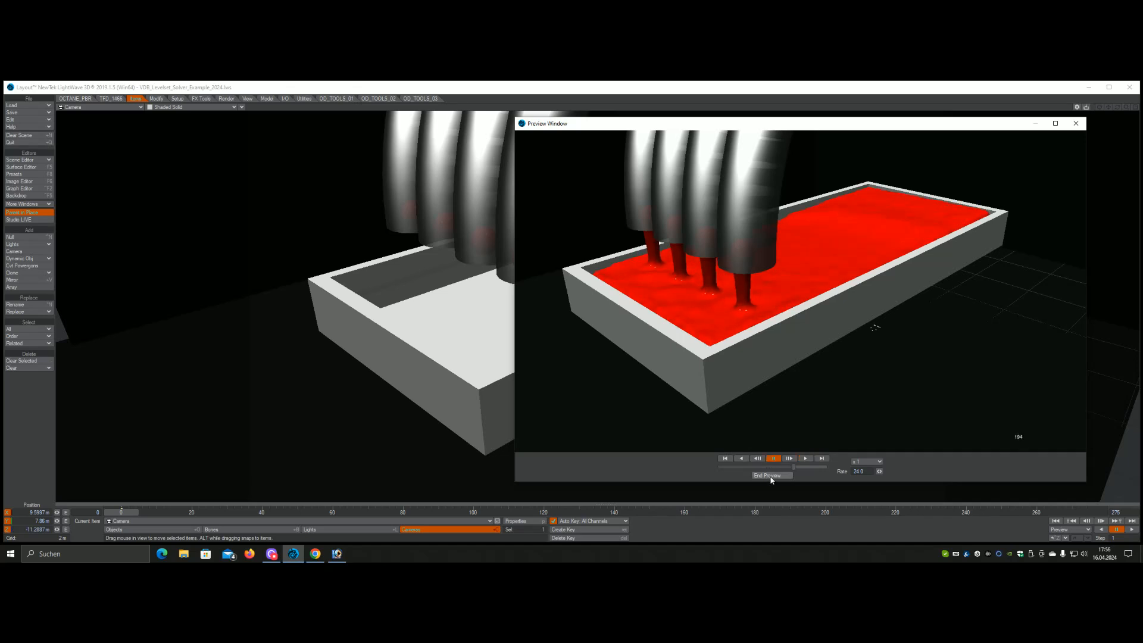
{"action": "left_click", "coordinate": [769, 475]}
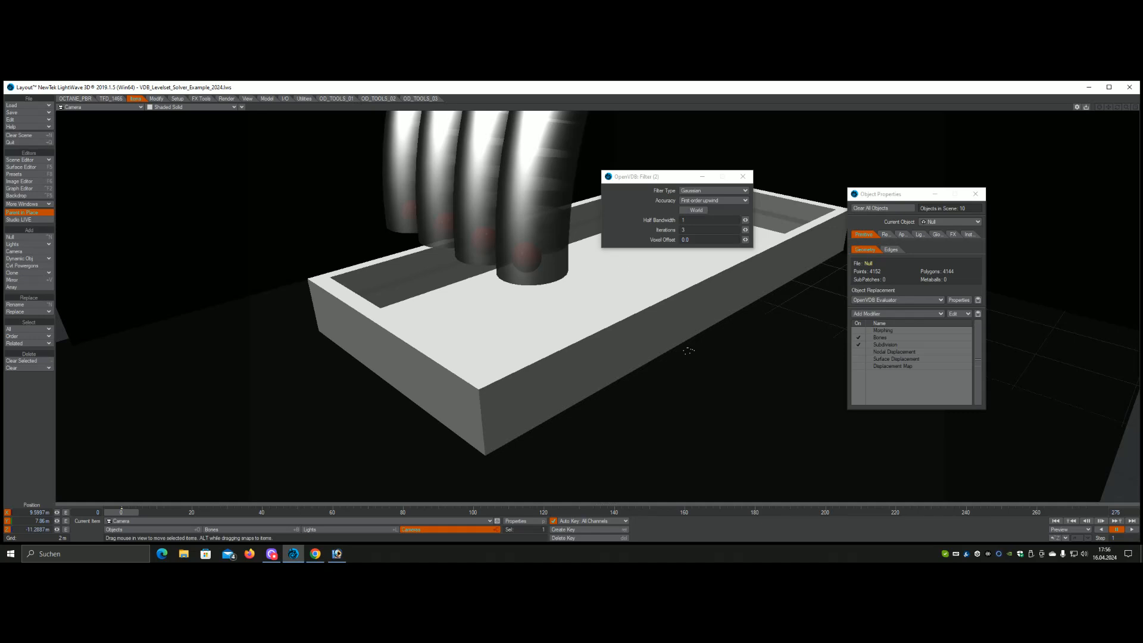
Bring the OpenVDB node editor into full view and review the VDB file and channel settings of OpenVDB Info (1)
{"action": "left_click_drag", "start_coordinate": [1027, 149], "coordinate": [509, 94]}
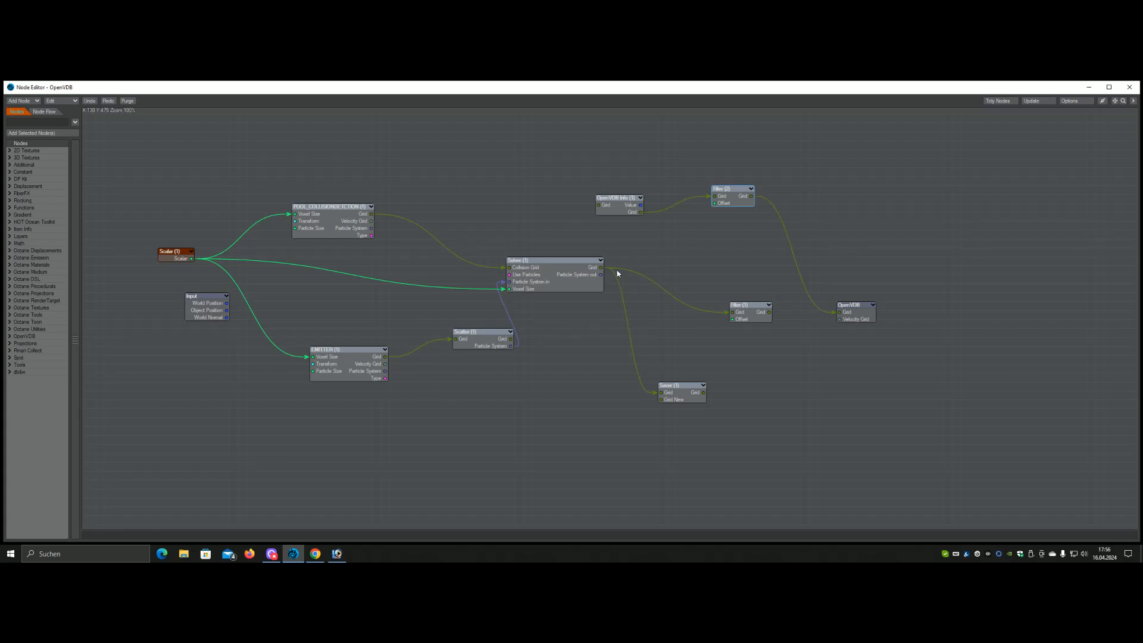
{"action": "left_click_drag", "start_coordinate": [624, 213], "coordinate": [598, 203]}
{"action": "double_click", "coordinate": [597, 203]}
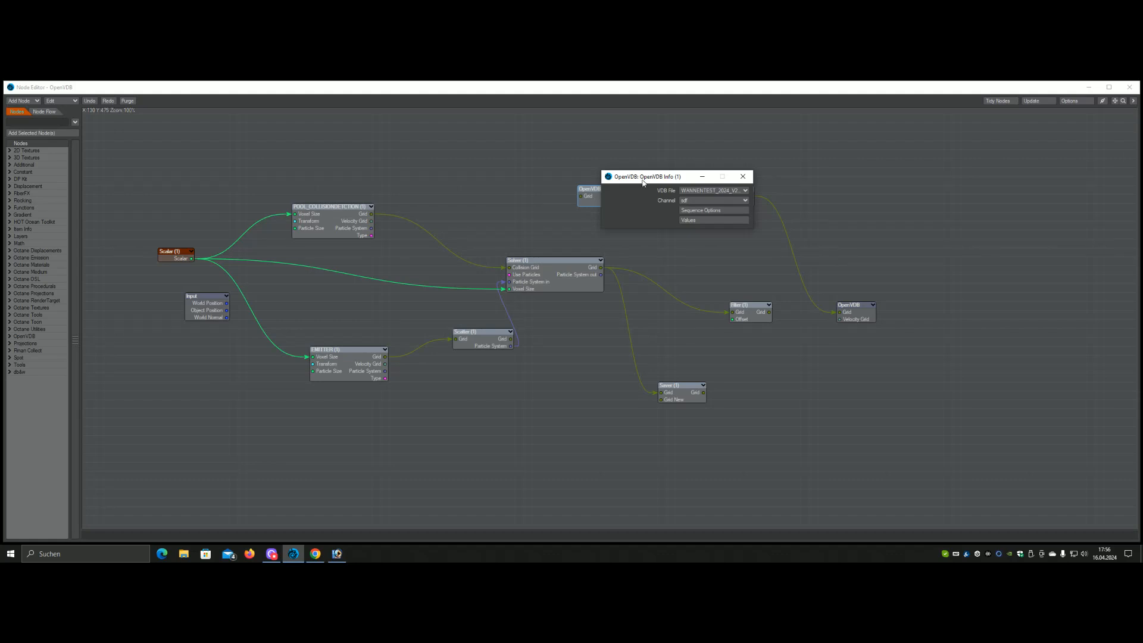
{"action": "left_click_drag", "start_coordinate": [642, 173], "coordinate": [403, 195]}
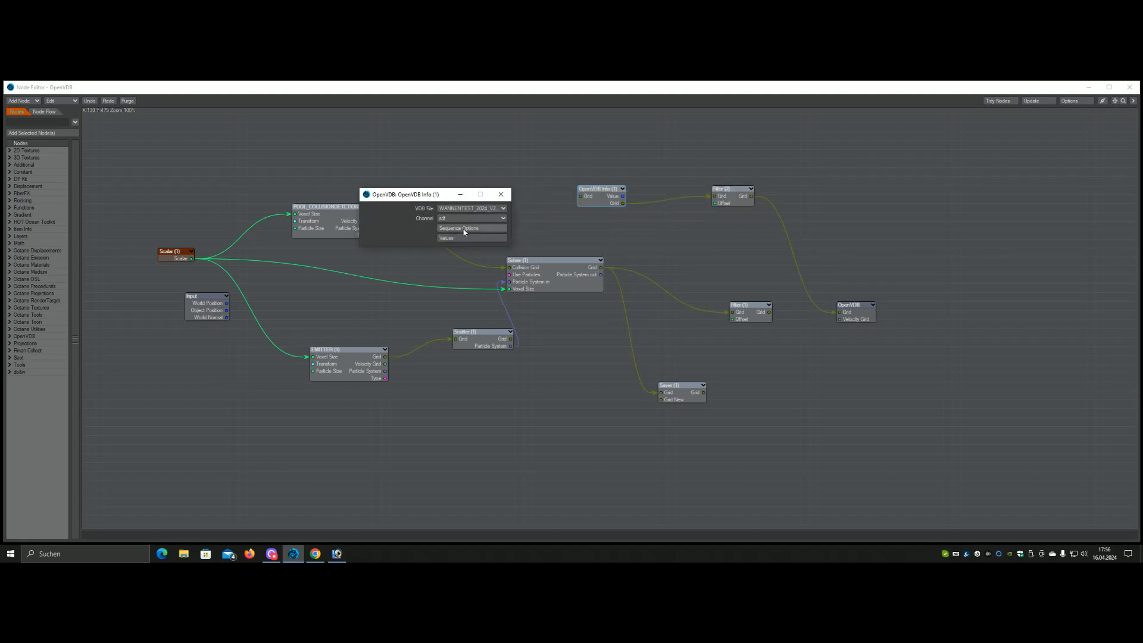
{"action": "left_click", "coordinate": [502, 195]}
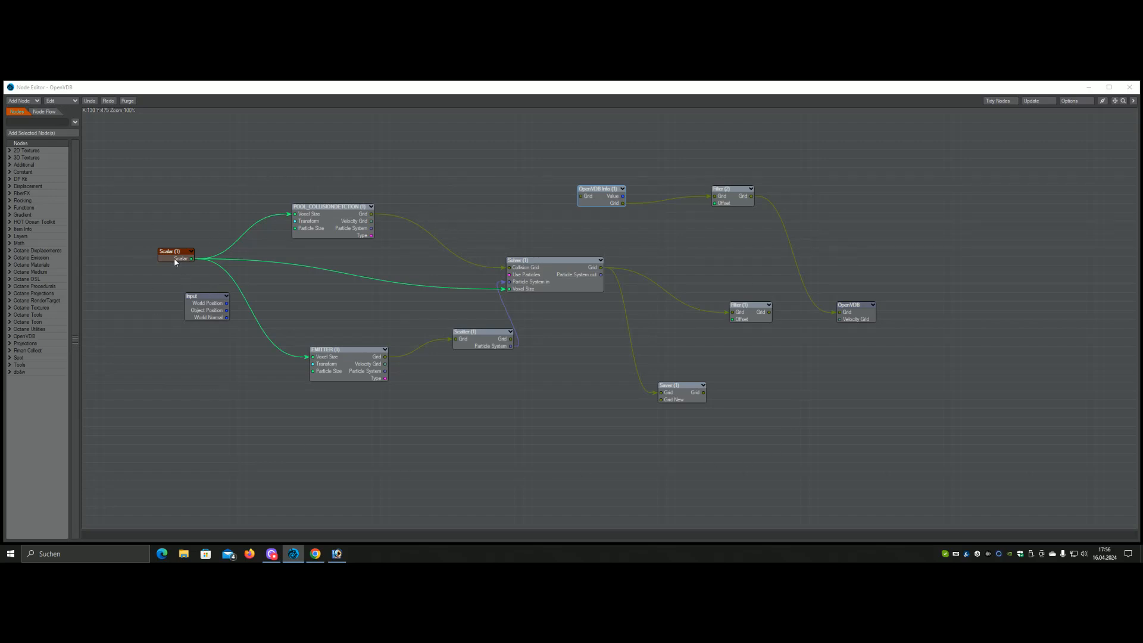
Shift the Scalar (1) node slightly upward and review the scalar value that feeds the voxel sizes
{"action": "mouse_move", "coordinate": [175, 261]}
{"action": "left_mouse_down"}
{"action": "mouse_move", "coordinate": [175, 282]}
{"action": "mouse_move", "coordinate": [203, 244]}
{"action": "mouse_move", "coordinate": [172, 244]}
{"action": "left_mouse_up"}
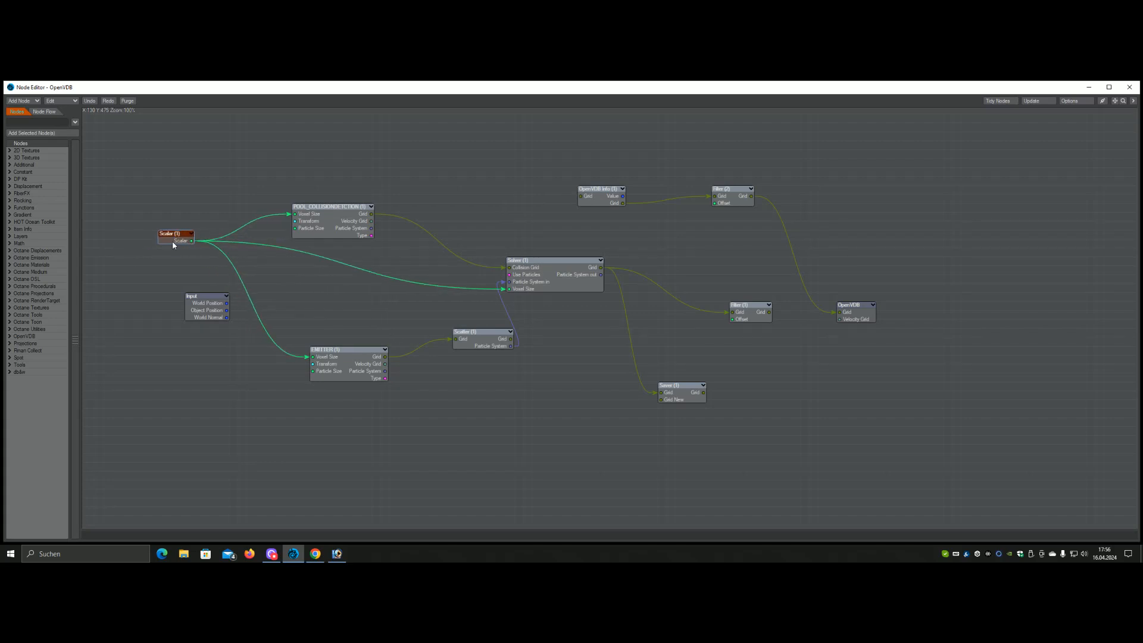
{"action": "double_click", "coordinate": [173, 244]}
{"action": "left_click_drag", "start_coordinate": [395, 198], "coordinate": [187, 178]}
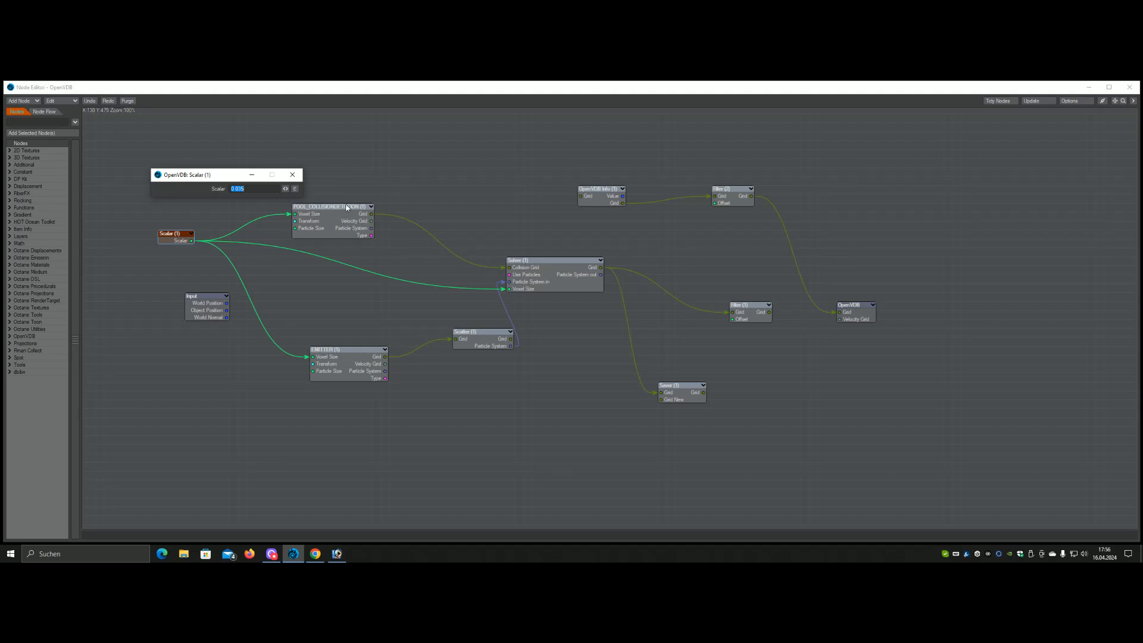
{"action": "left_click", "coordinate": [292, 174]}
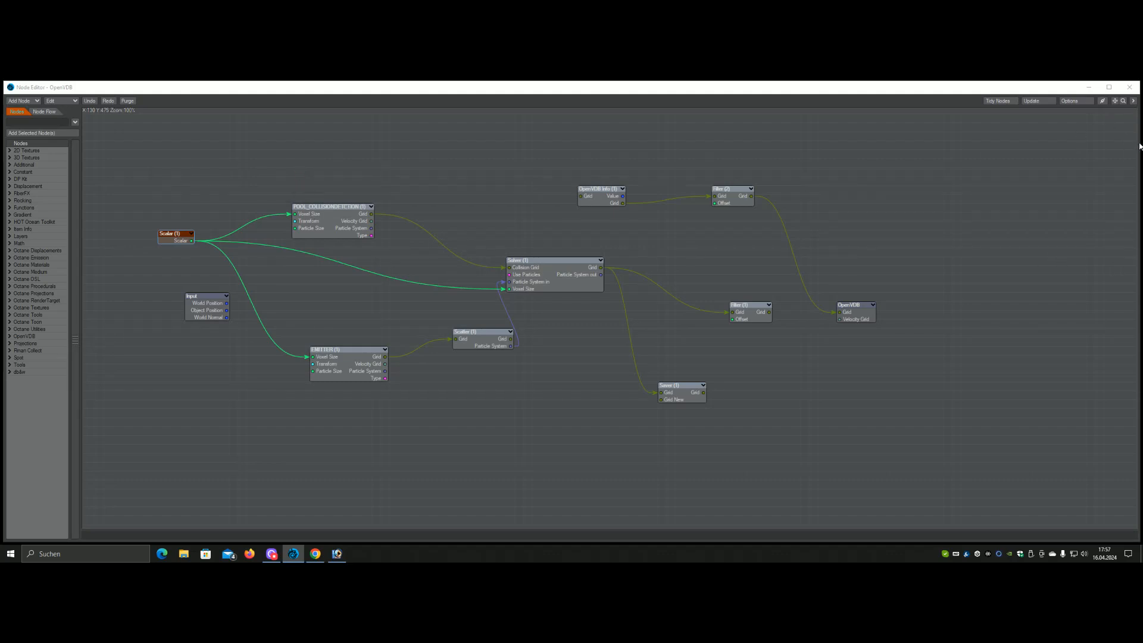
Shrink the node editor to uncover part of the viewport and feed the OpenVDB Grid input from Filter (1) instead of Filter (2)
{"action": "left_click_drag", "start_coordinate": [1137, 142], "coordinate": [539, 155]}
{"action": "left_click_drag", "start_coordinate": [325, 90], "coordinate": [887, 93]}
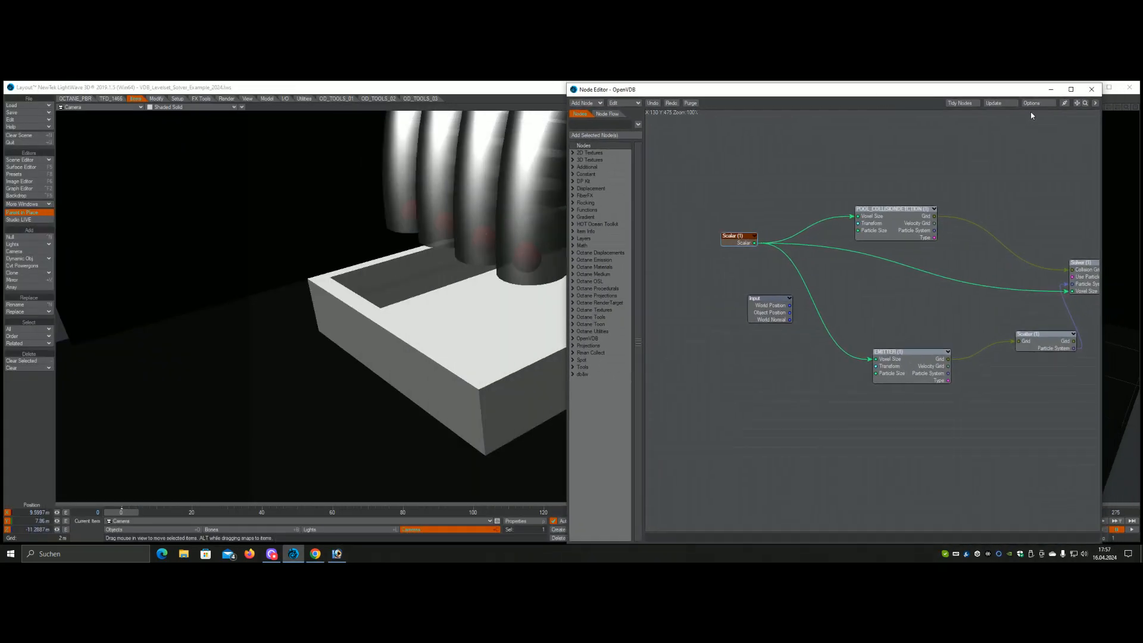
{"action": "left_click_drag", "start_coordinate": [1077, 103], "coordinate": [659, 128]}
{"action": "left_click_drag", "start_coordinate": [976, 338], "coordinate": [979, 220]}
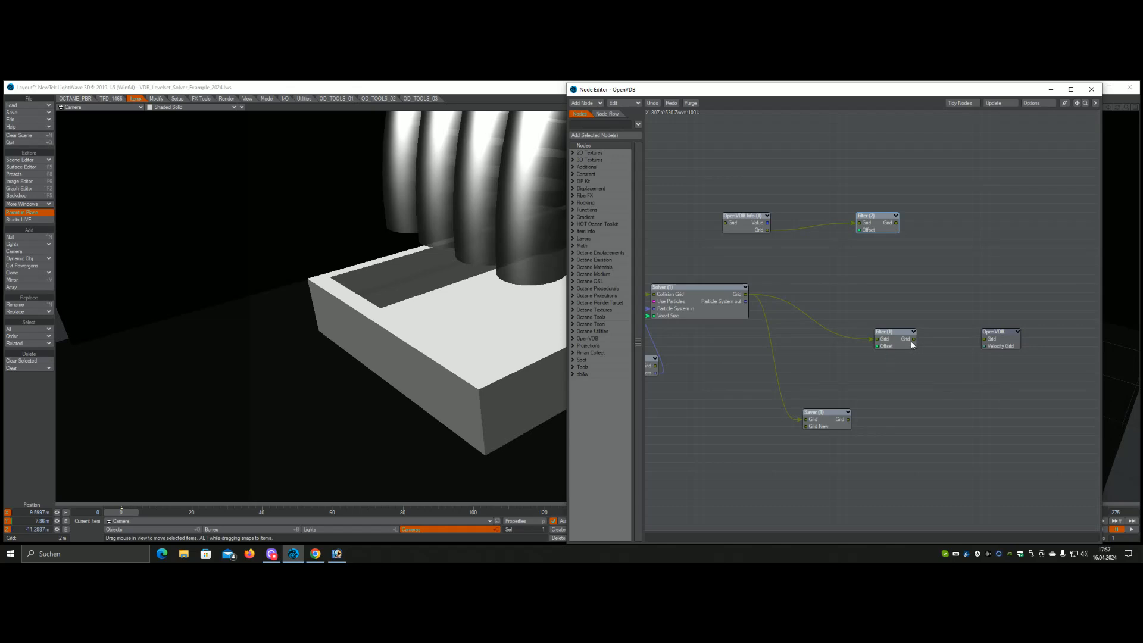
{"action": "left_click_drag", "start_coordinate": [912, 339], "coordinate": [985, 339]}
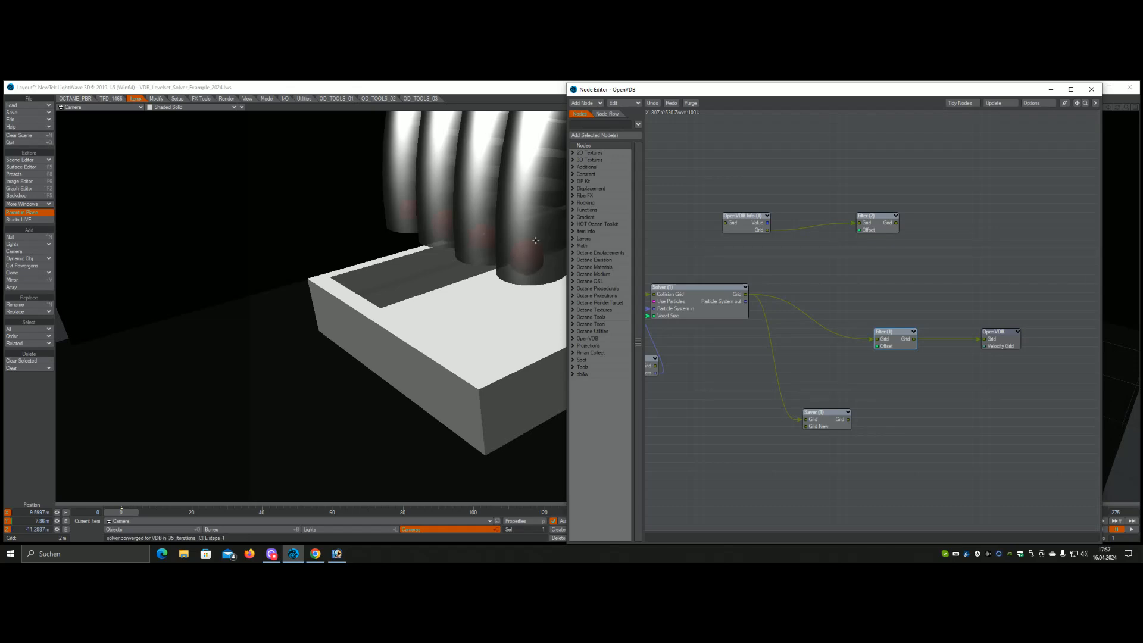
Move the pool collision and EMITTER (1) nodes upward in the node graph
{"action": "left_click_drag", "start_coordinate": [703, 94], "coordinate": [669, 97]}
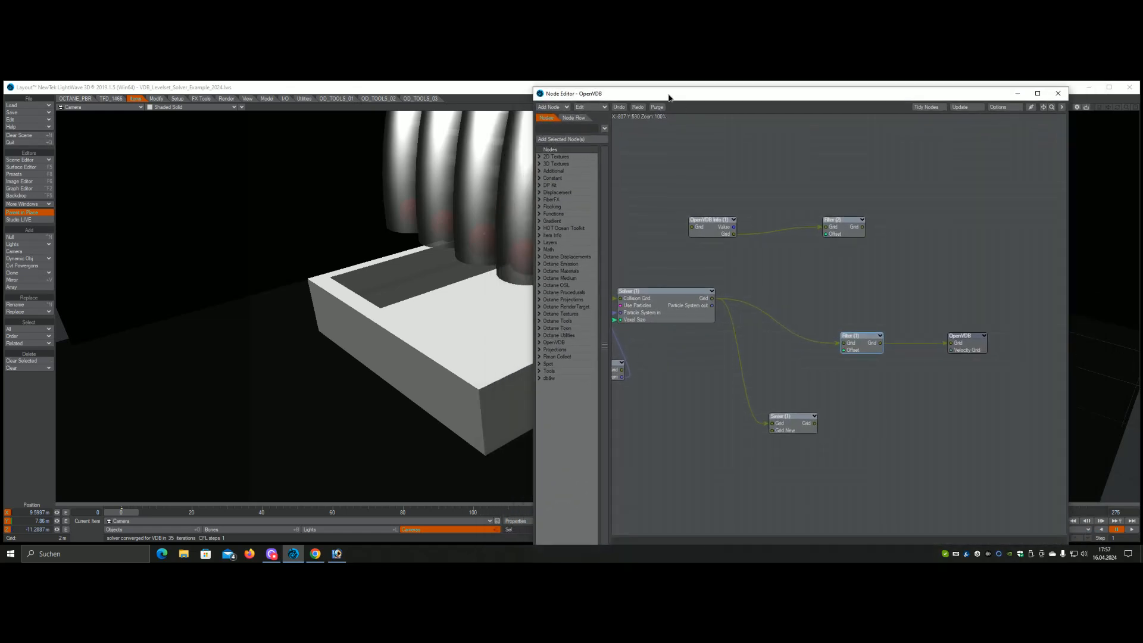
{"action": "left_click_drag", "start_coordinate": [1043, 107], "coordinate": [1141, 140]}
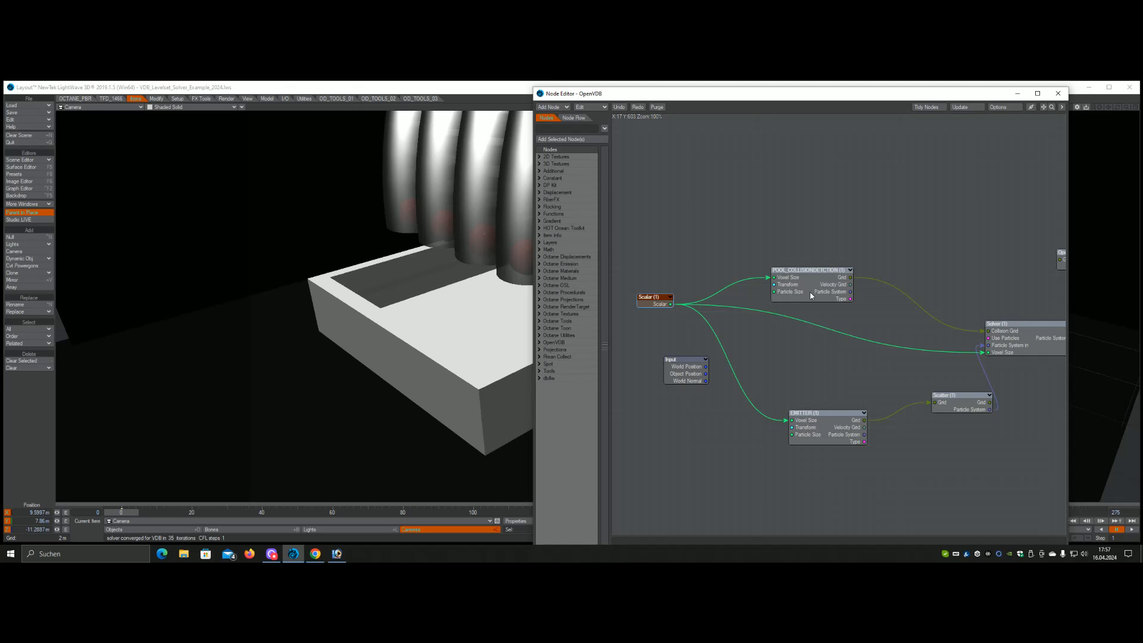
{"action": "left_click_drag", "start_coordinate": [810, 295], "coordinate": [810, 286]}
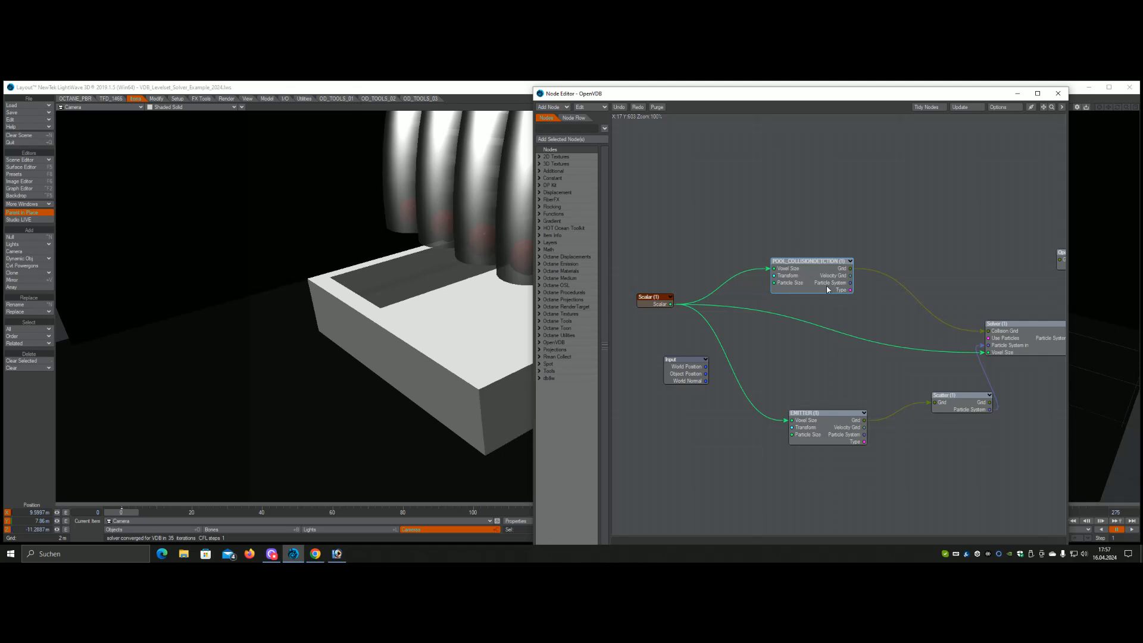
{"action": "left_click_drag", "start_coordinate": [827, 424], "coordinate": [817, 388]}
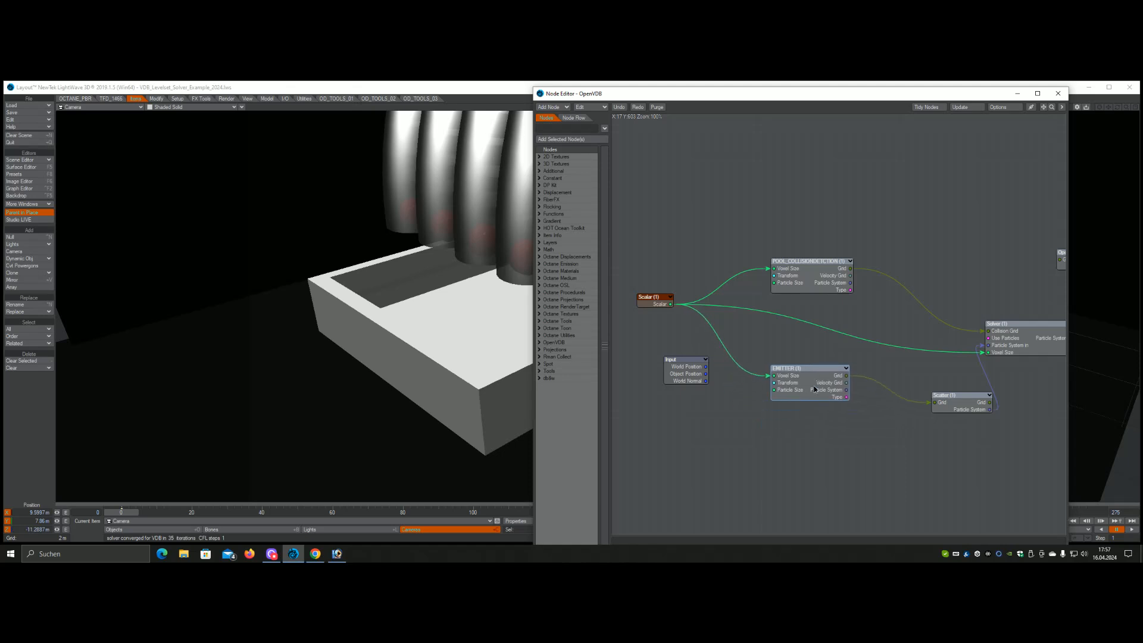
Uncover the viewport to examine the emitter spheres inside the pipes, and review the Null's OpenVDB Evaluator object replacement
{"action": "left_click_drag", "start_coordinate": [683, 94], "coordinate": [673, 379]}
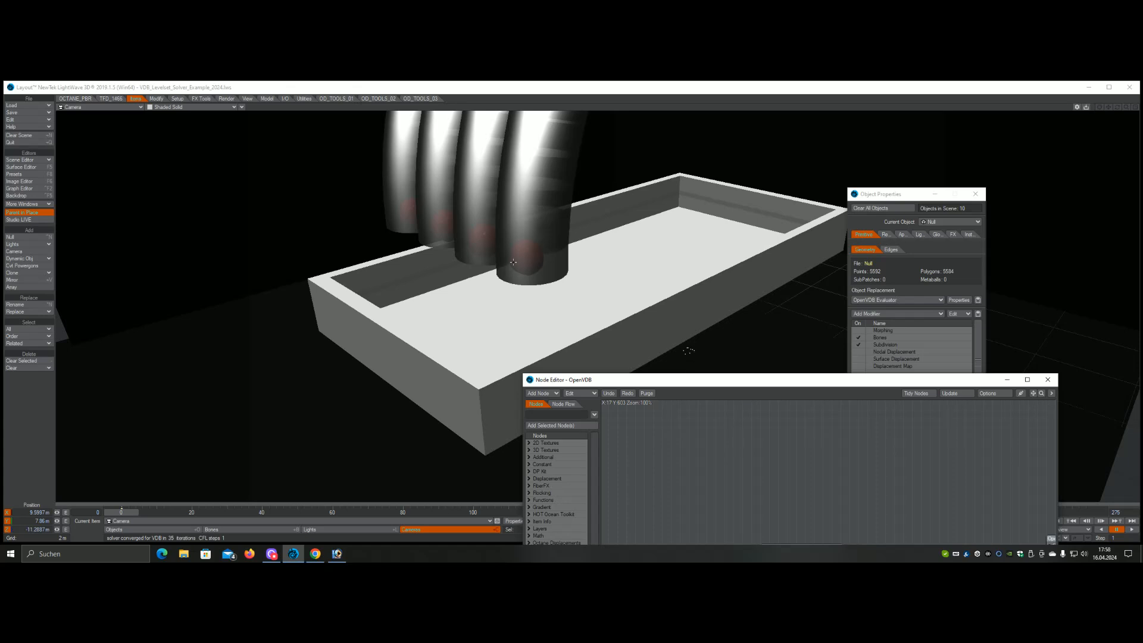
{"action": "mouse_move", "coordinate": [668, 384]}
{"action": "left_mouse_down"}
{"action": "mouse_move", "coordinate": [685, 337]}
{"action": "mouse_move", "coordinate": [701, 125]}
{"action": "mouse_move", "coordinate": [685, 109]}
{"action": "mouse_move", "coordinate": [747, 100]}
{"action": "left_mouse_up"}
{"action": "left_click", "coordinate": [146, 529]}
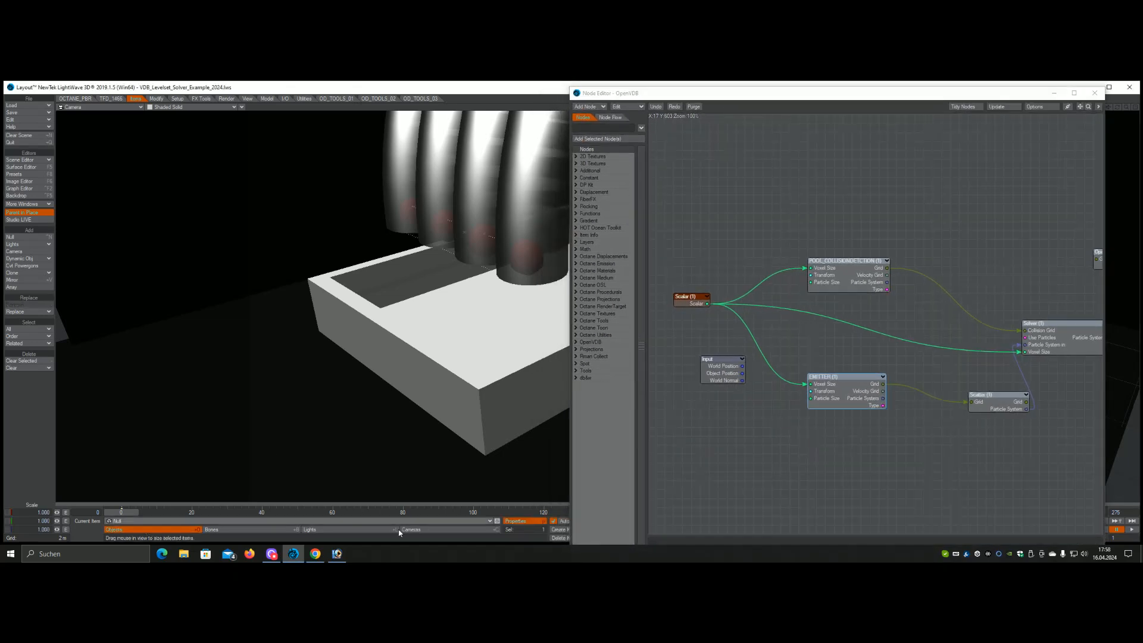
{"action": "left_click", "coordinate": [511, 523]}
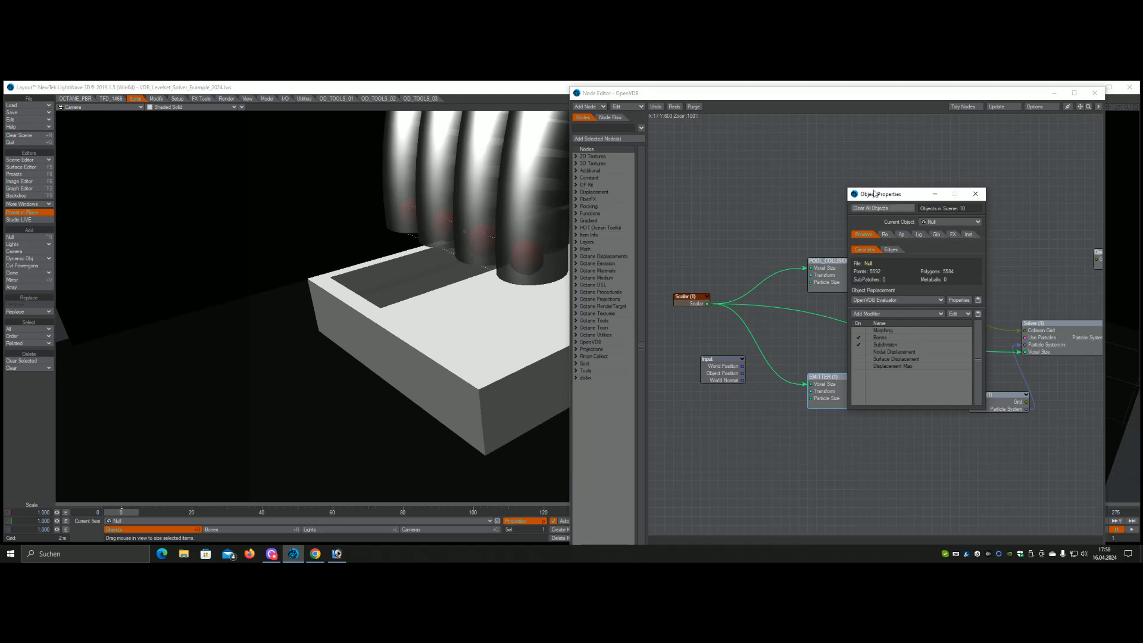
{"action": "left_click_drag", "start_coordinate": [876, 194], "coordinate": [325, 220]}
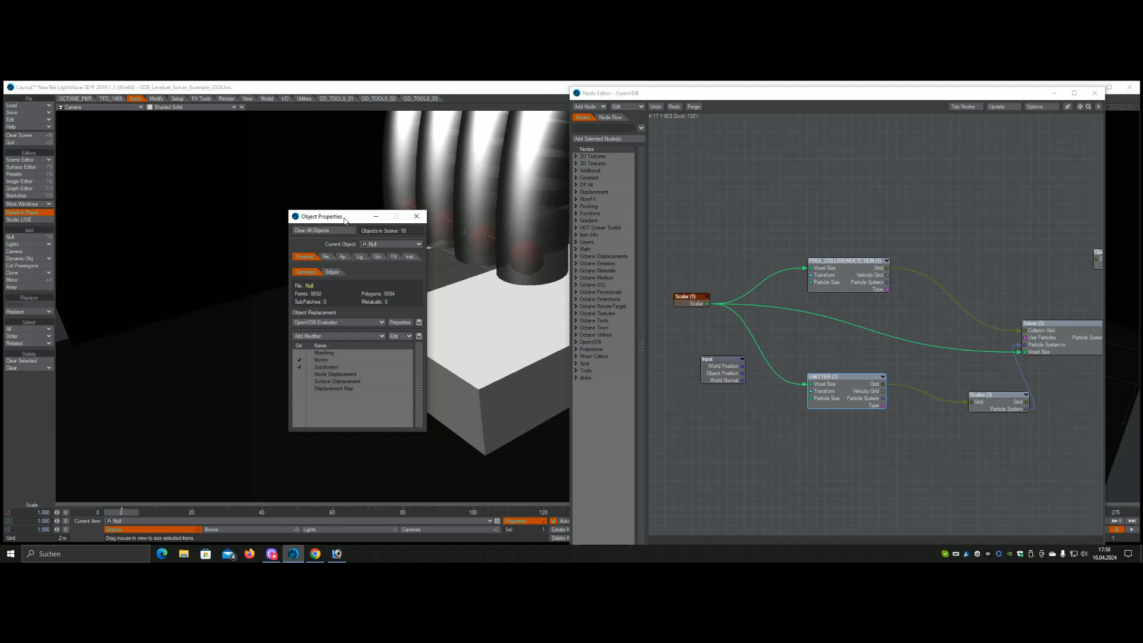
{"action": "left_click_drag", "start_coordinate": [345, 221], "coordinate": [144, 186]}
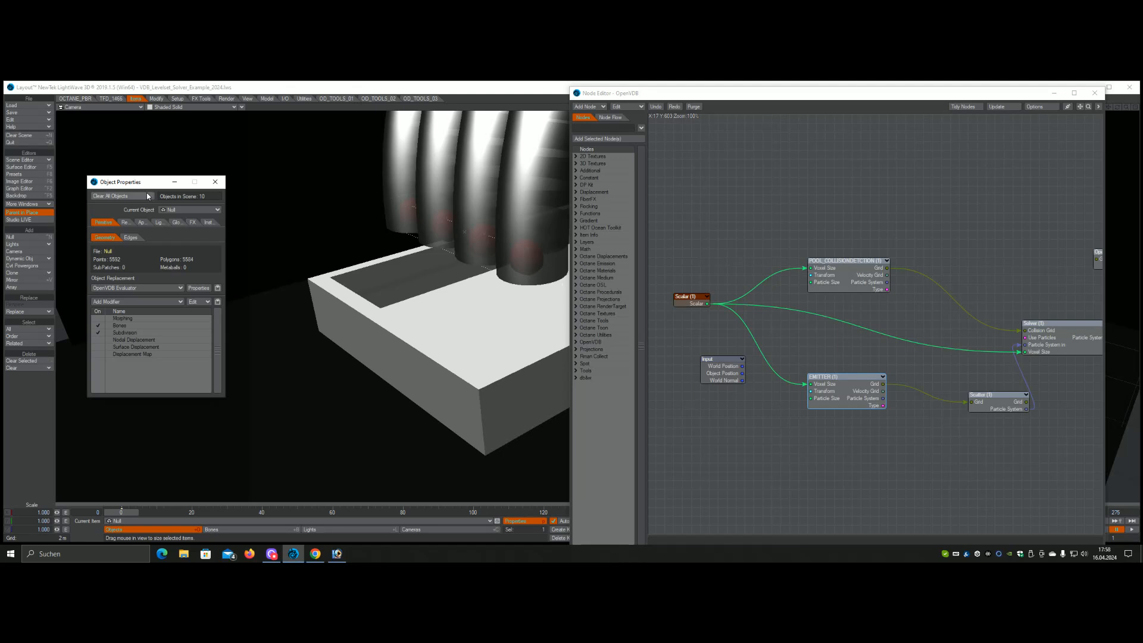
{"action": "left_click_drag", "start_coordinate": [140, 182], "coordinate": [271, 178]}
{"action": "left_click", "coordinate": [334, 288]}
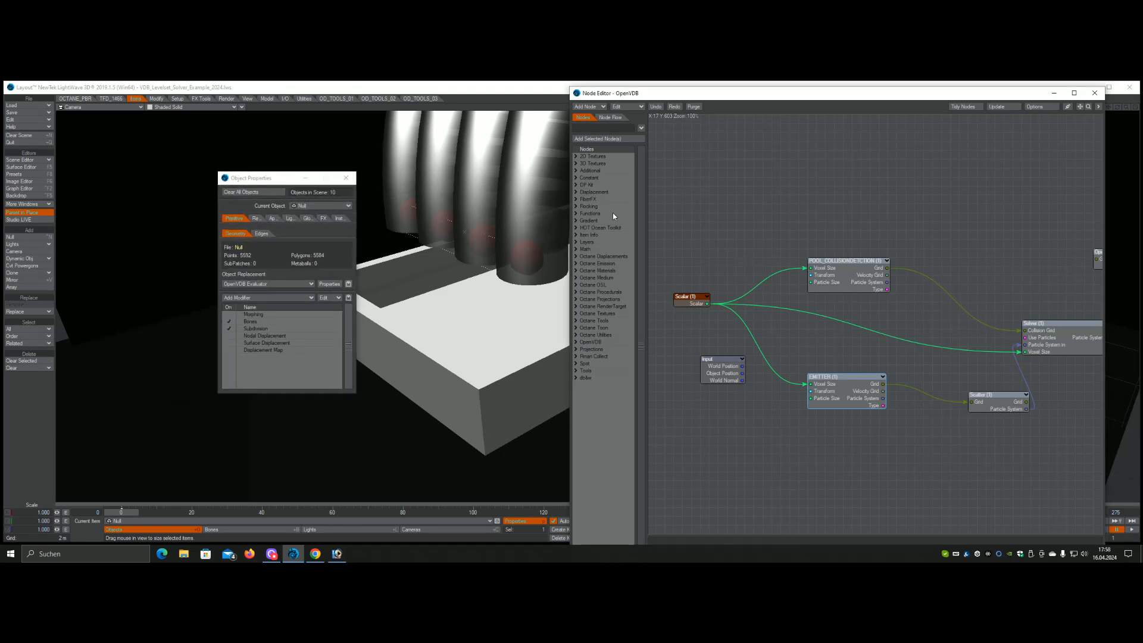
{"action": "left_click_drag", "start_coordinate": [703, 100], "coordinate": [627, 100]}
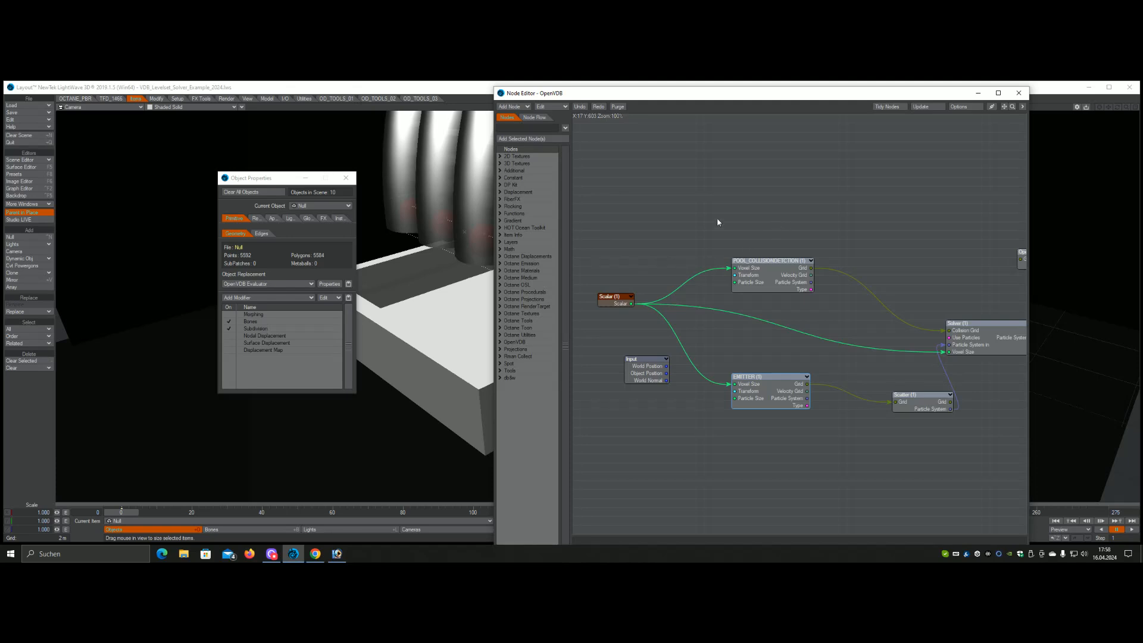
{"action": "left_click", "coordinate": [346, 177]}
Move the Scatter (1) node closer to EMITTER (1) and open its settings
{"action": "left_click_drag", "start_coordinate": [1002, 108], "coordinate": [989, 119]}
{"action": "left_click_drag", "start_coordinate": [604, 94], "coordinate": [675, 89]}
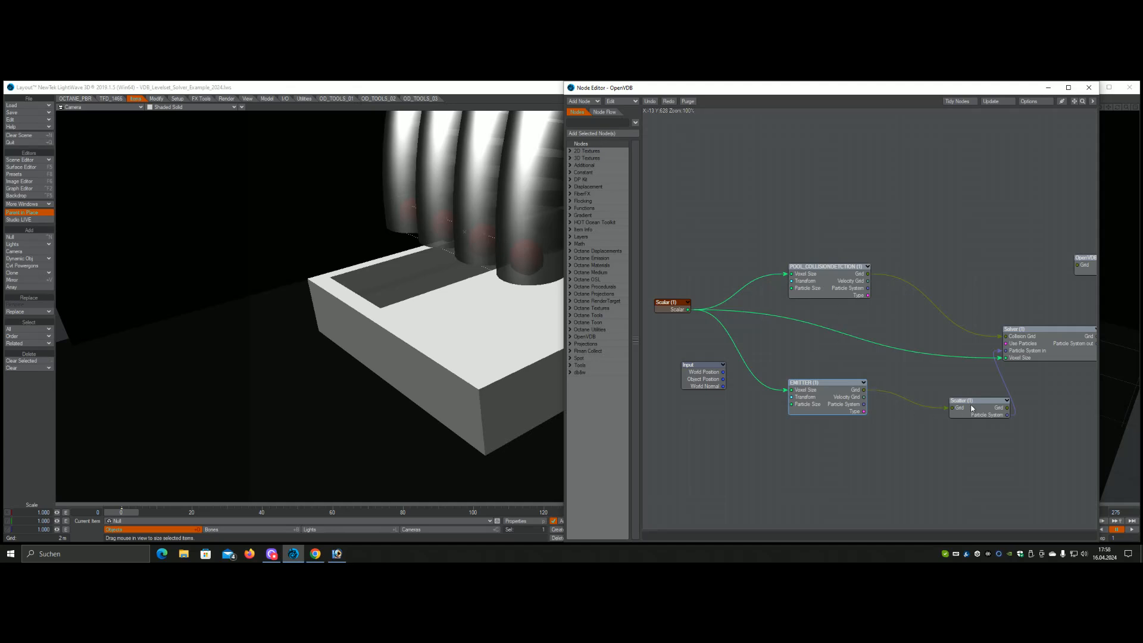
{"action": "left_click_drag", "start_coordinate": [868, 92], "coordinate": [794, 94]}
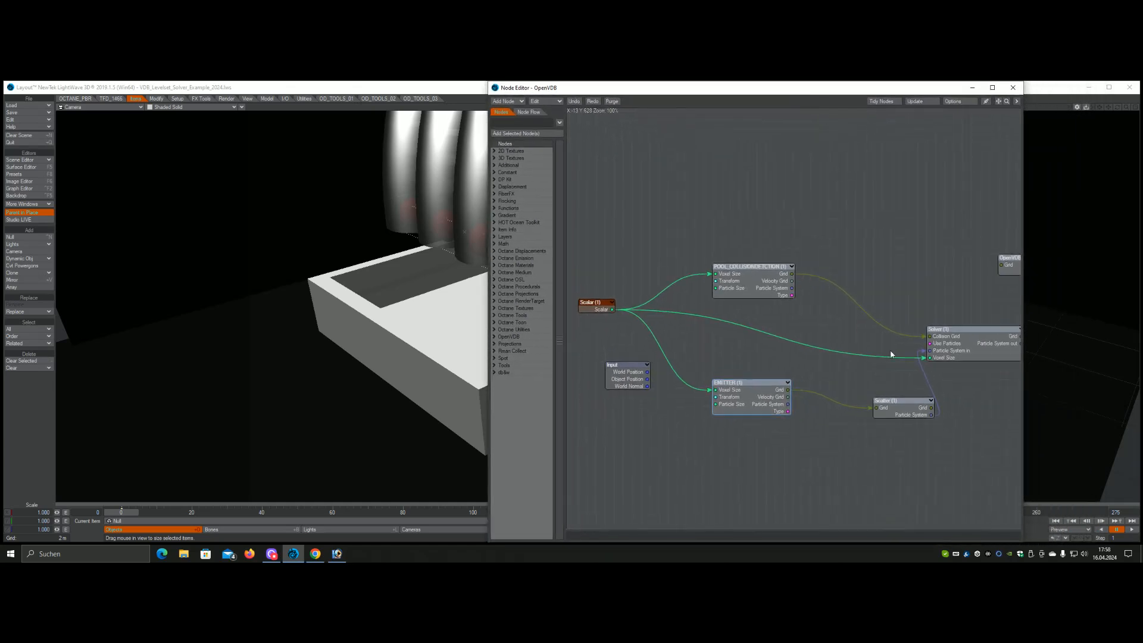
{"action": "left_click_drag", "start_coordinate": [899, 403], "coordinate": [861, 395]}
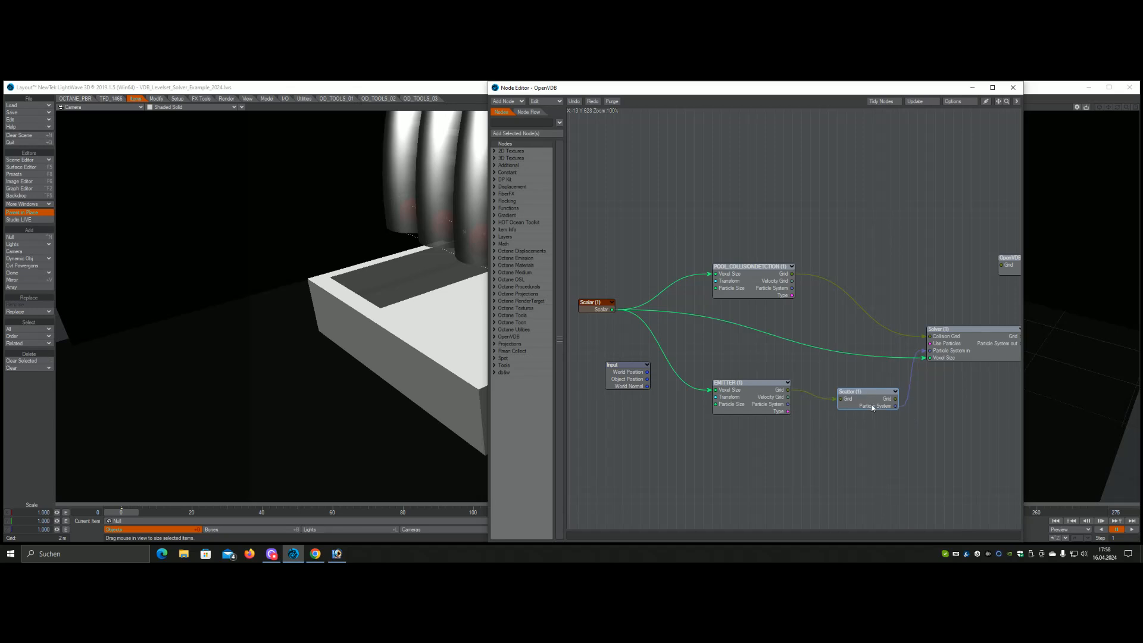
{"action": "double_click", "coordinate": [861, 395]}
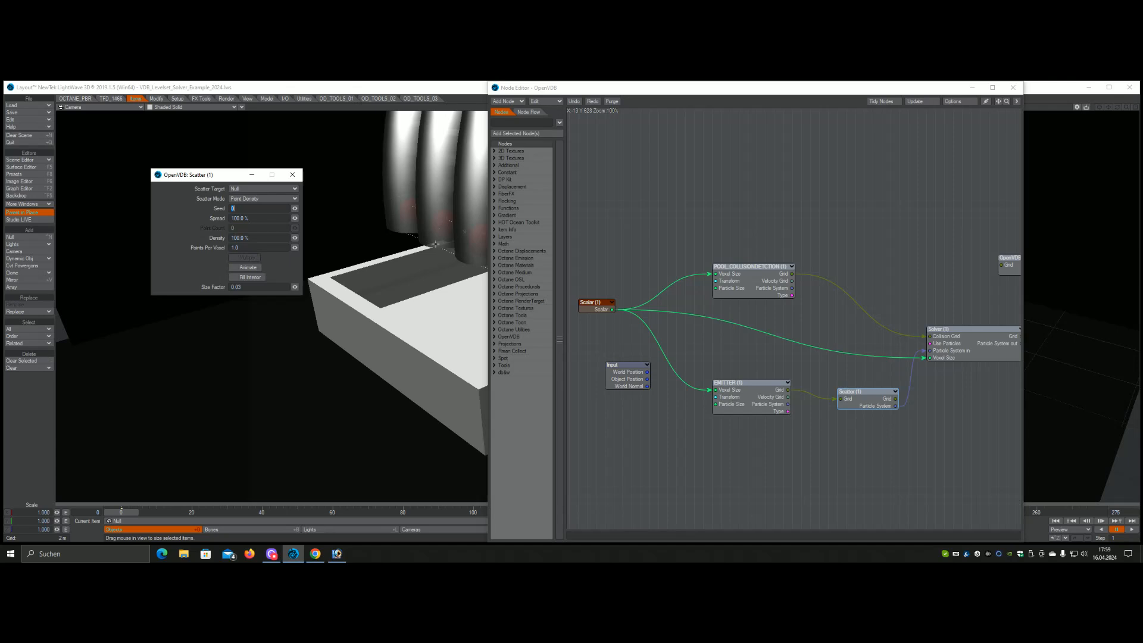
Switch the viewport to Perspective and examine the whole pool and pipes with the node editor out of the way
{"action": "left_click_drag", "start_coordinate": [612, 93], "coordinate": [619, 378]}
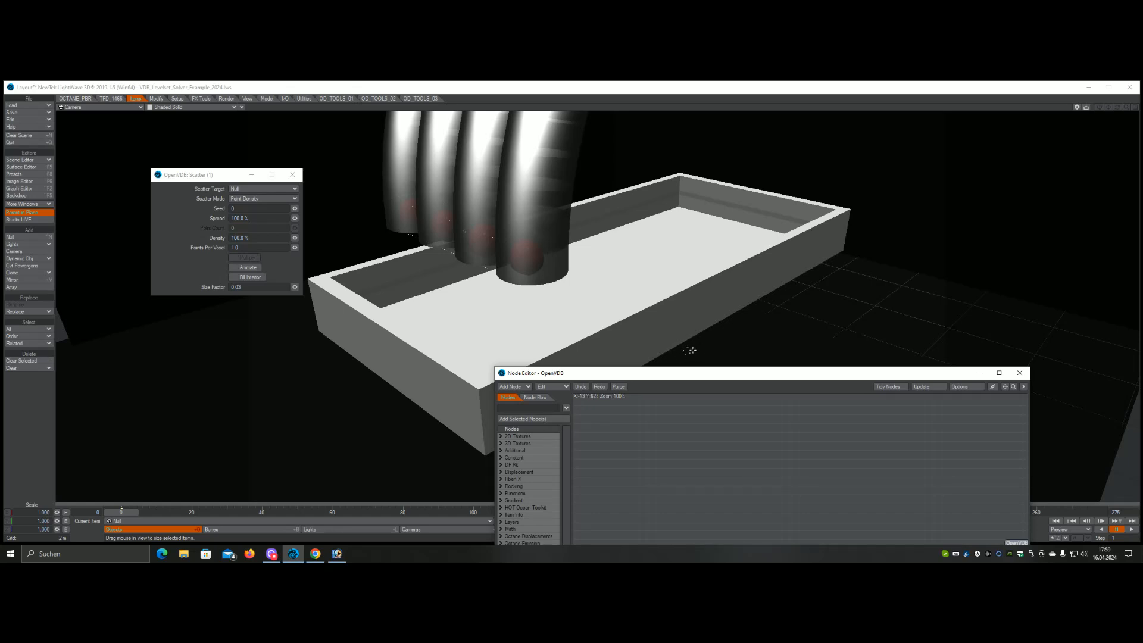
{"action": "left_click", "coordinate": [94, 106]}
{"action": "left_click", "coordinate": [89, 138]}
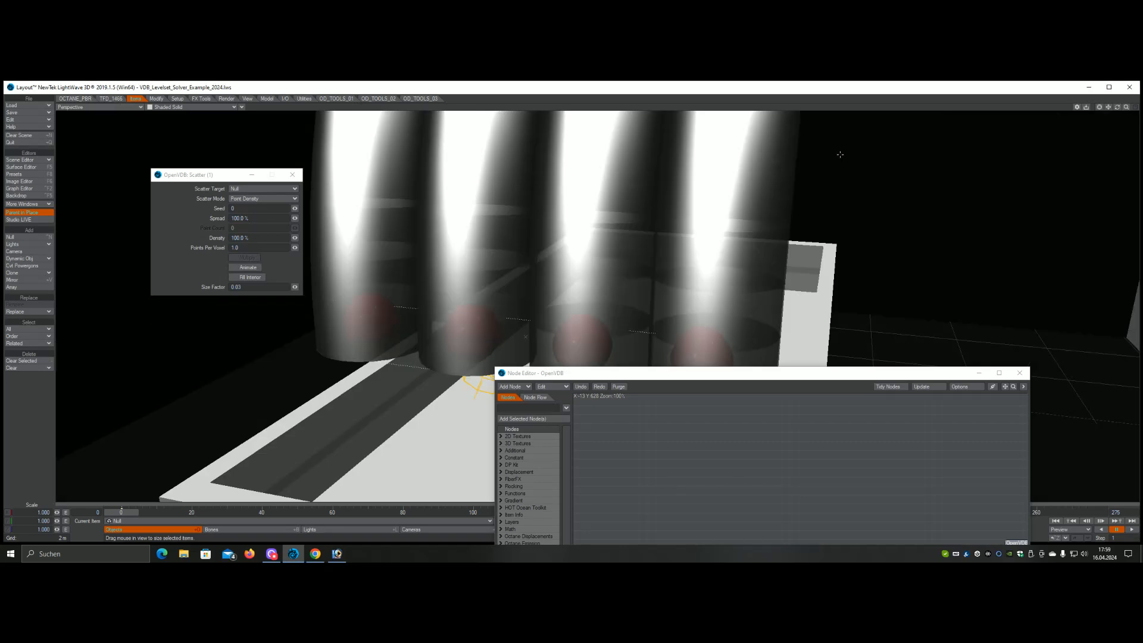
{"action": "left_click_drag", "start_coordinate": [1126, 108], "coordinate": [919, 301]}
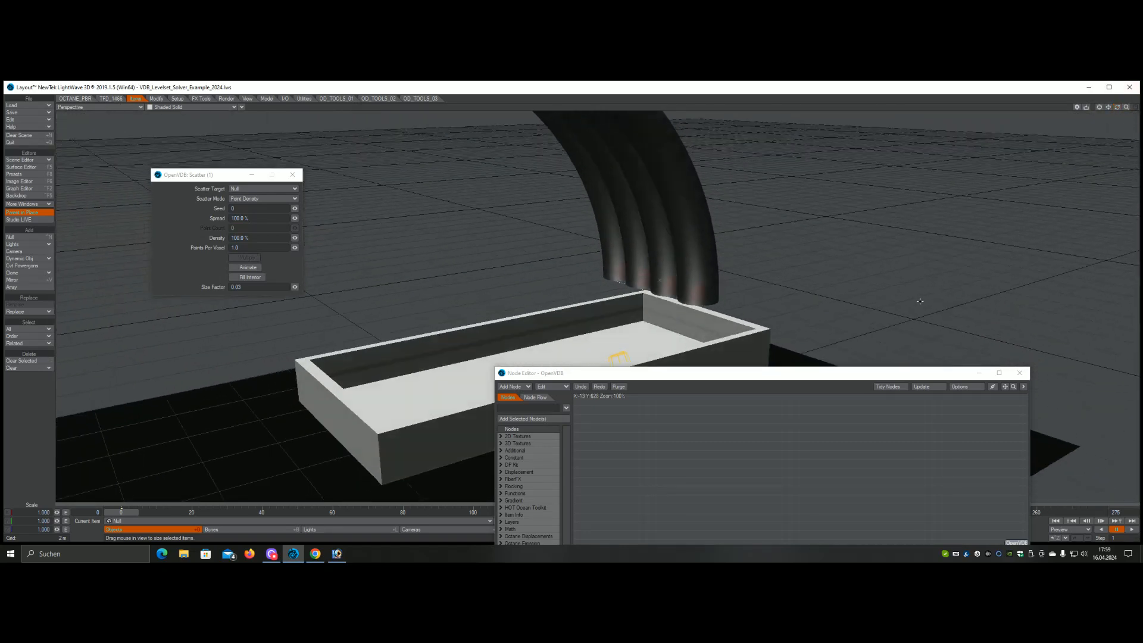
{"action": "left_click_drag", "start_coordinate": [813, 373], "coordinate": [832, 497]}
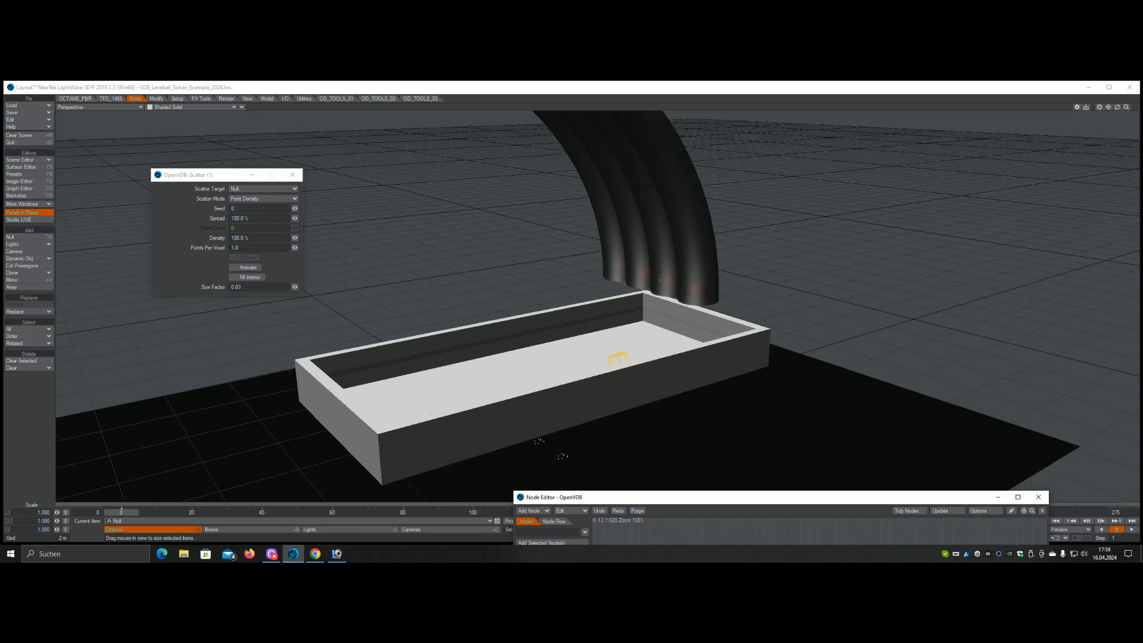
{"action": "left_click", "coordinate": [528, 437]}
{"action": "key", "text": "Down"}
Orbit and zoom the Perspective view onto the pipe openings above the pool, keeping the node editor beside it
{"action": "left_click_drag", "start_coordinate": [635, 502], "coordinate": [663, 236]}
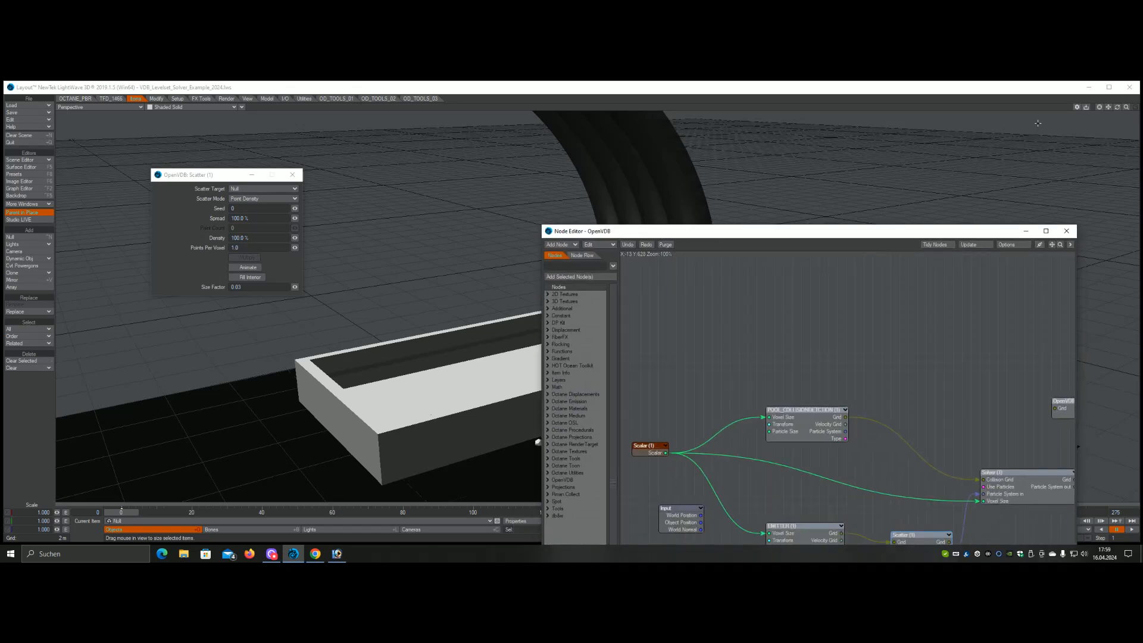
{"action": "left_click", "coordinate": [1099, 107]}
{"action": "left_click_drag", "start_coordinate": [1116, 108], "coordinate": [1056, 113]}
{"action": "left_click_drag", "start_coordinate": [755, 233], "coordinate": [874, 126]}
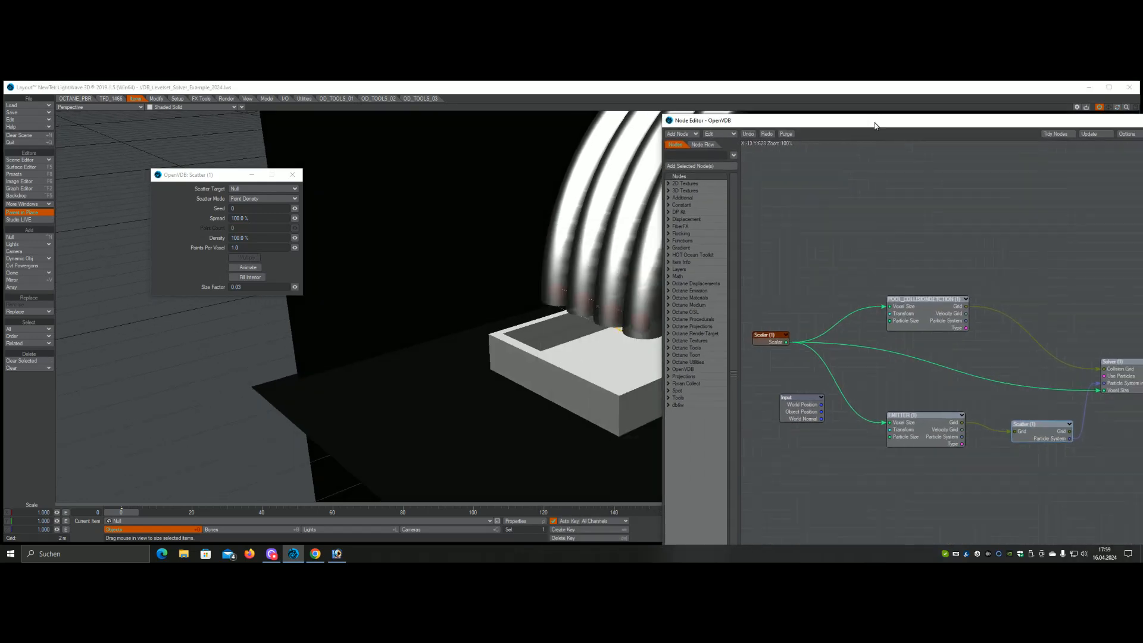
{"action": "left_click", "coordinate": [1100, 108]}
{"action": "mouse_move", "coordinate": [1108, 107]}
{"action": "left_mouse_down"}
{"action": "mouse_move", "coordinate": [1071, 113]}
{"action": "mouse_move", "coordinate": [1142, 111]}
{"action": "mouse_move", "coordinate": [1108, 109]}
{"action": "mouse_move", "coordinate": [1129, 109]}
{"action": "left_mouse_up"}
{"action": "left_click_drag", "start_coordinate": [868, 122], "coordinate": [682, 106]}
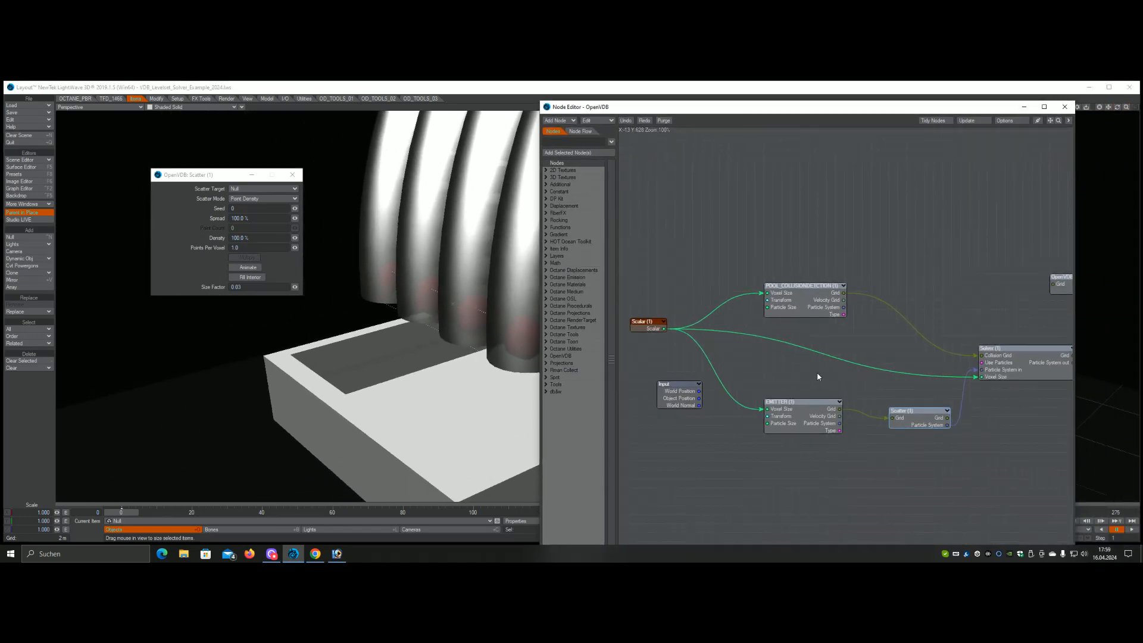
Open the settings of the pool collision node
{"action": "double_click", "coordinate": [805, 304]}
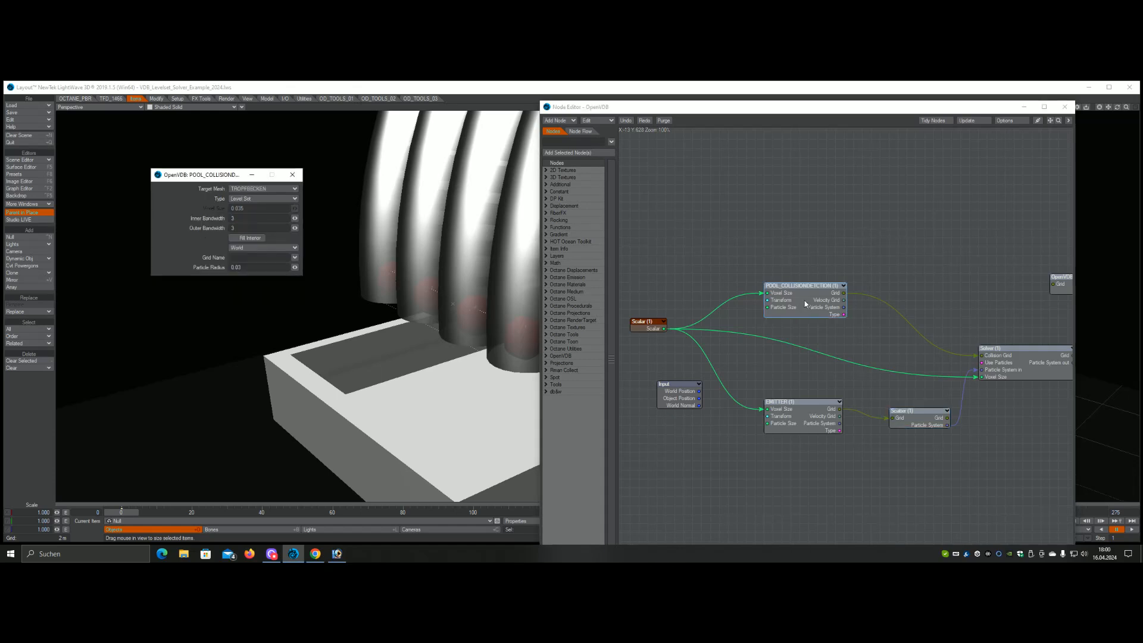
Move the pool collision node slightly higher in the node graph
{"action": "left_click_drag", "start_coordinate": [779, 313], "coordinate": [806, 283]}
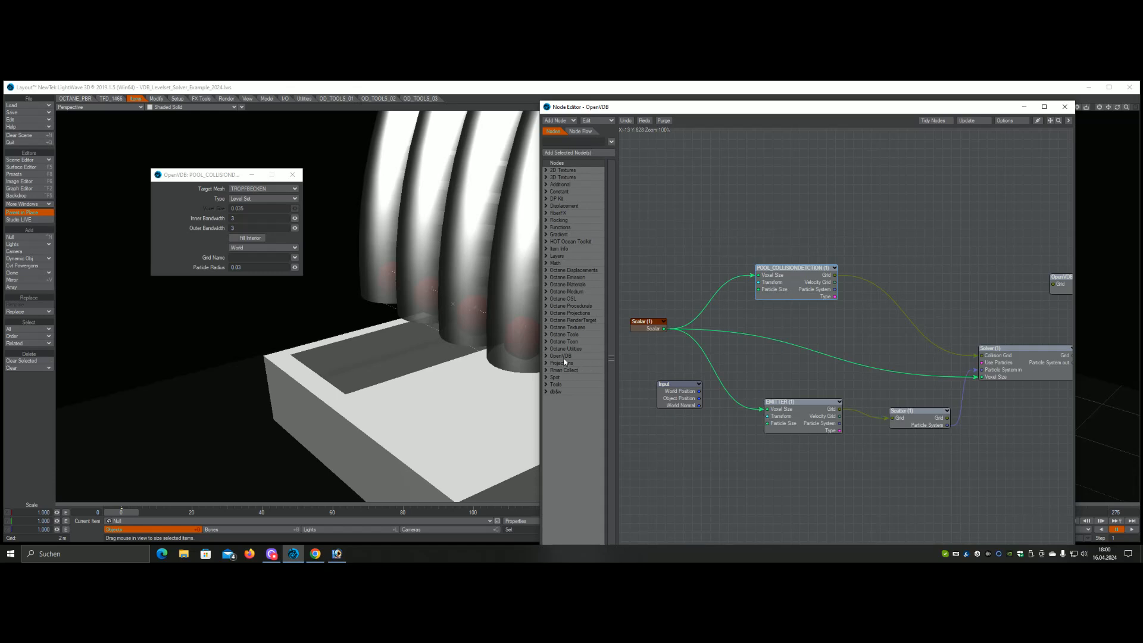
Add an OpenVDB Mesh To Volume node above the pool collision node and delete it again
{"action": "left_click", "coordinate": [545, 356]}
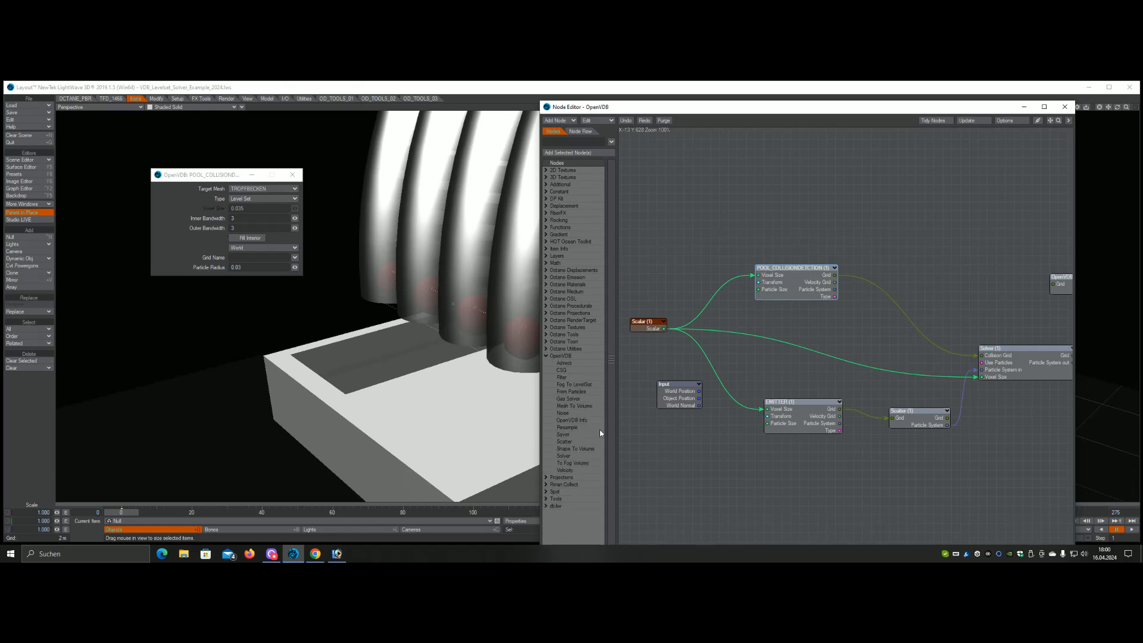
{"action": "left_click_drag", "start_coordinate": [588, 405], "coordinate": [787, 232]}
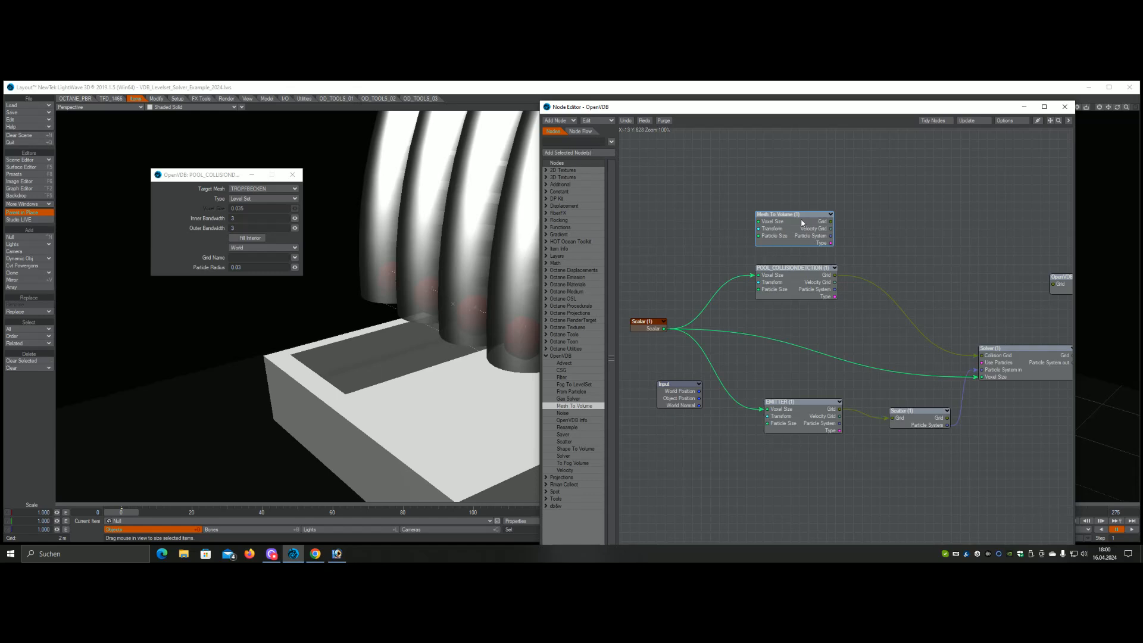
{"action": "left_click", "coordinate": [787, 232]}
{"action": "key", "text": "Delete"}
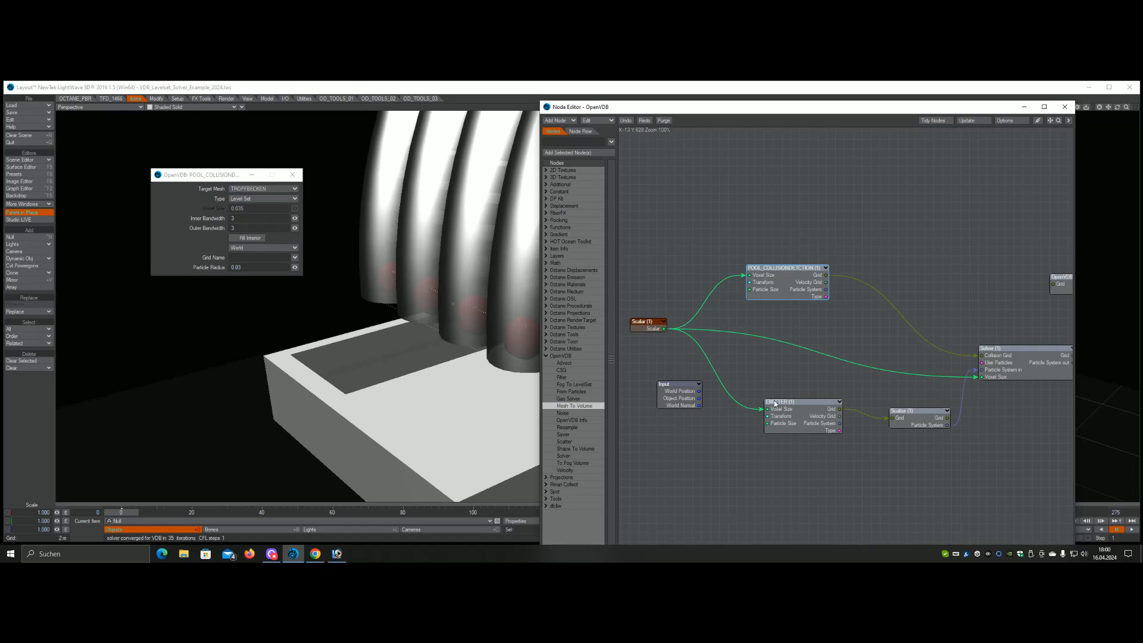
Move EMITTER (1) closer to the pool collision node and open its settings
{"action": "left_click_drag", "start_coordinate": [803, 418], "coordinate": [794, 391]}
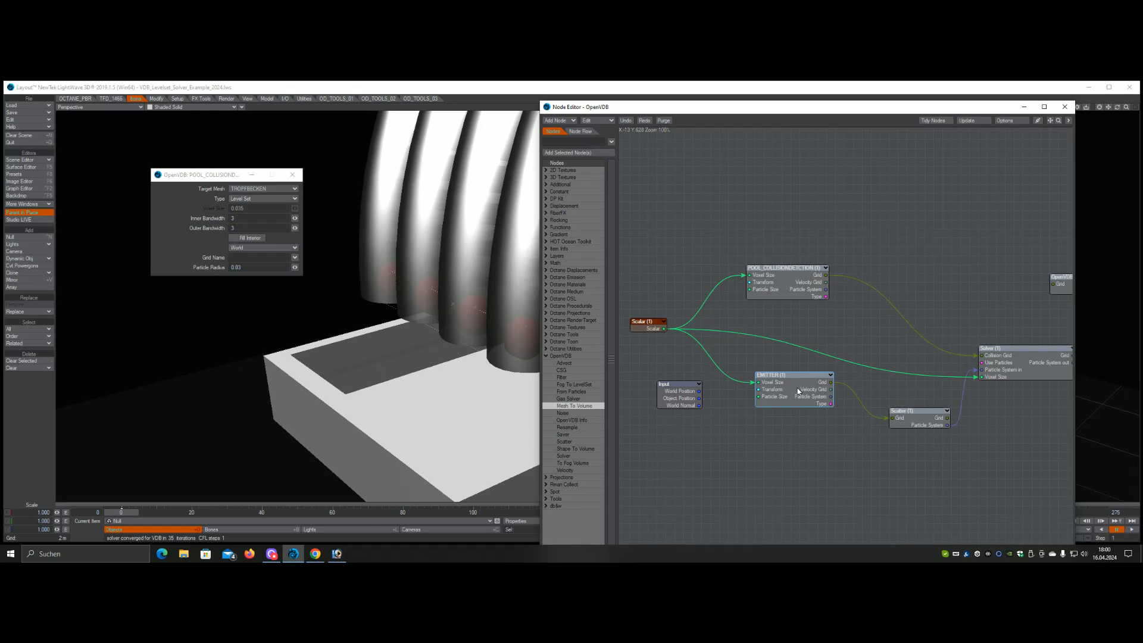
{"action": "left_click_drag", "start_coordinate": [797, 388], "coordinate": [788, 379]}
{"action": "double_click", "coordinate": [788, 379]}
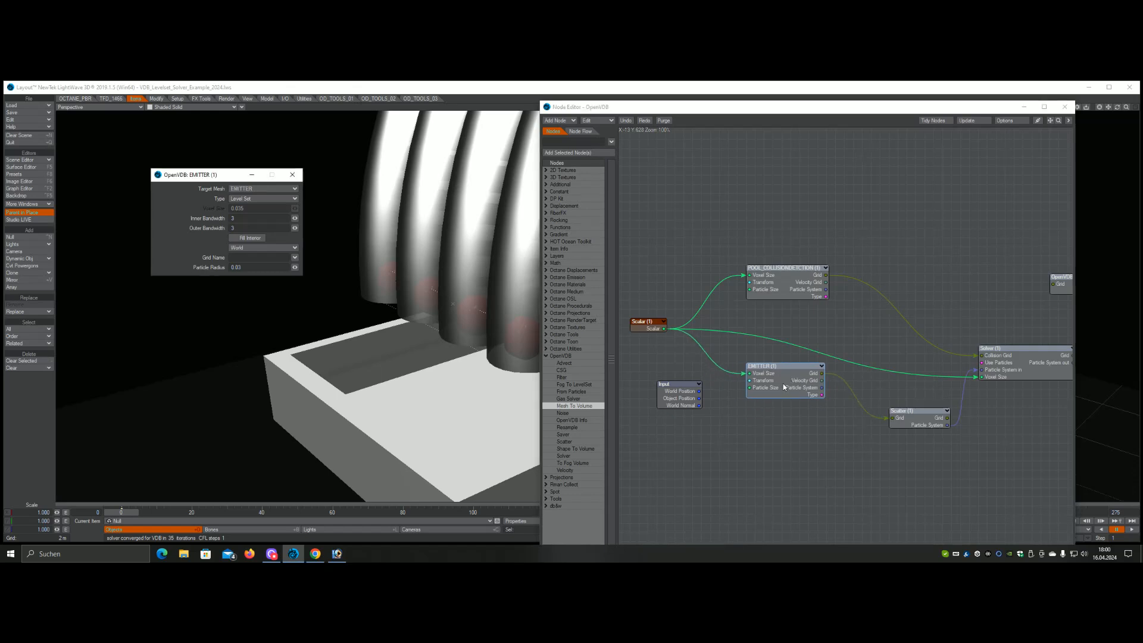
{"action": "left_click_drag", "start_coordinate": [187, 178], "coordinate": [204, 189]}
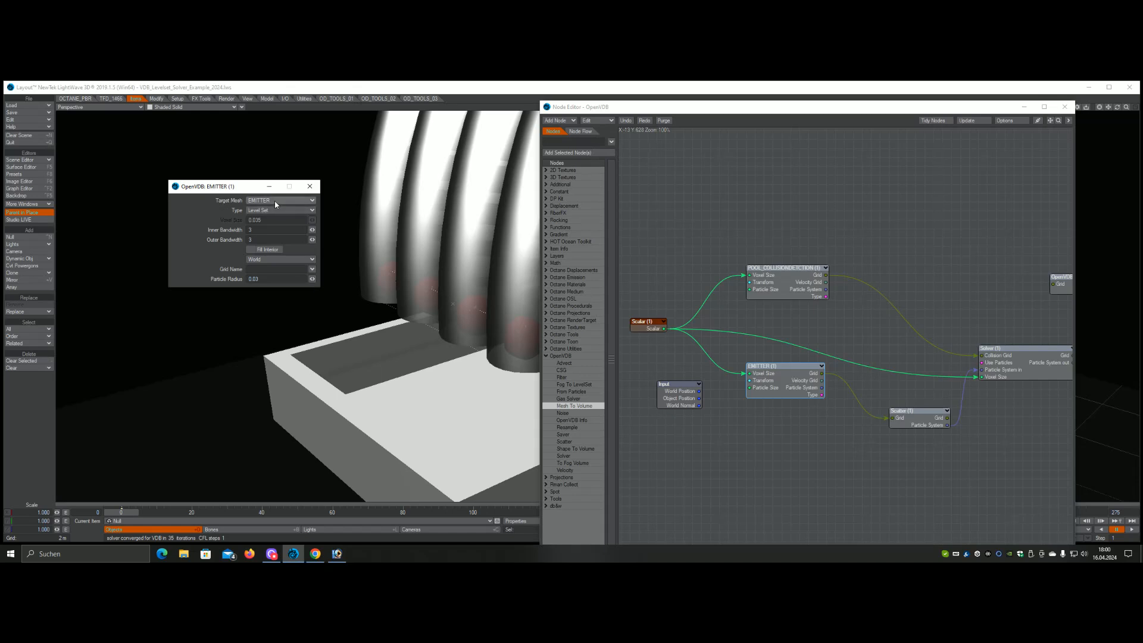
Select the EMITTER object in the Scene Editor and close the editor
{"action": "key", "text": "ctrl+F1"}
{"action": "left_click_drag", "start_coordinate": [596, 148], "coordinate": [500, 130]}
{"action": "left_click", "coordinate": [475, 213]}
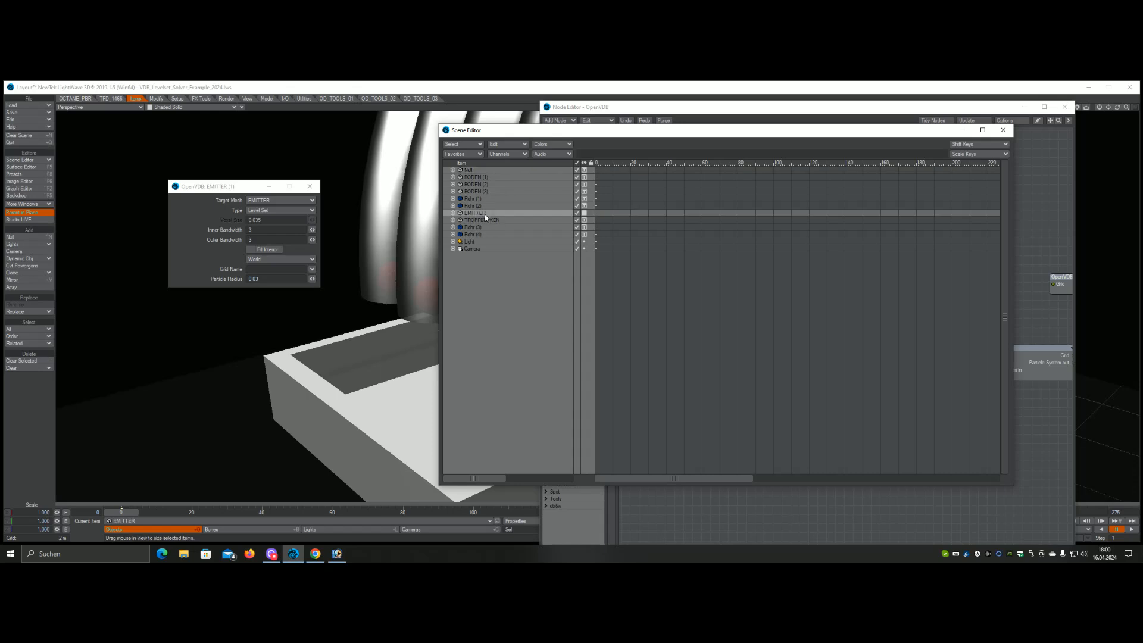
{"action": "left_click_drag", "start_coordinate": [520, 135], "coordinate": [1097, 206]}
{"action": "key", "text": "ctrl+F1"}
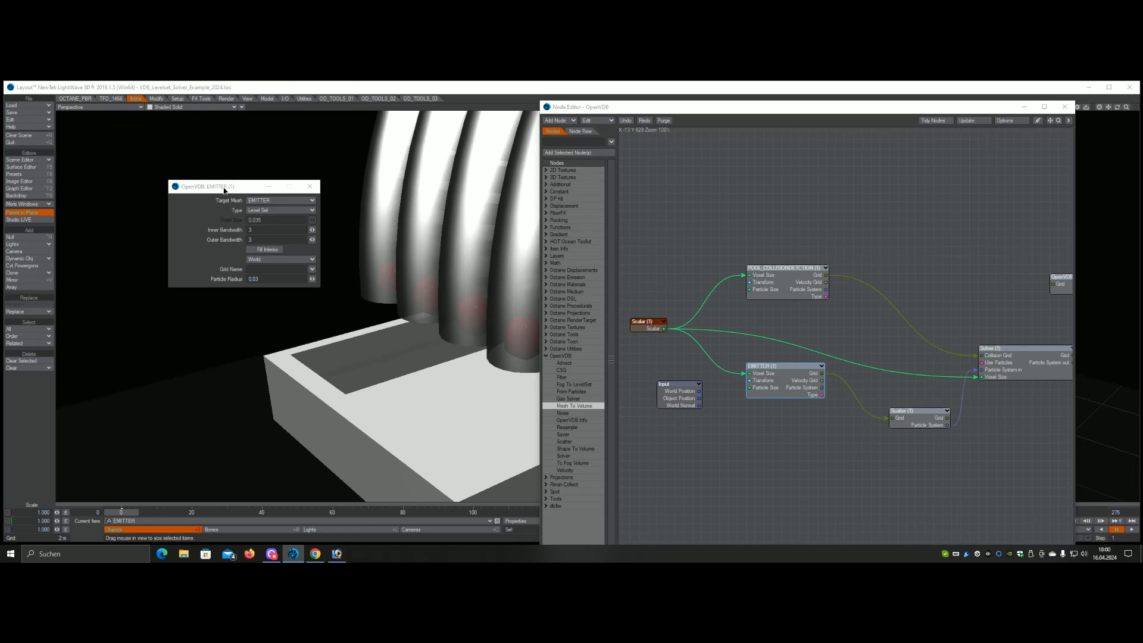
Review the Type options of EMITTER (1) and close its settings
{"action": "left_click_drag", "start_coordinate": [227, 188], "coordinate": [255, 191]}
{"action": "left_click", "coordinate": [292, 214]}
{"action": "left_click", "coordinate": [294, 214]}
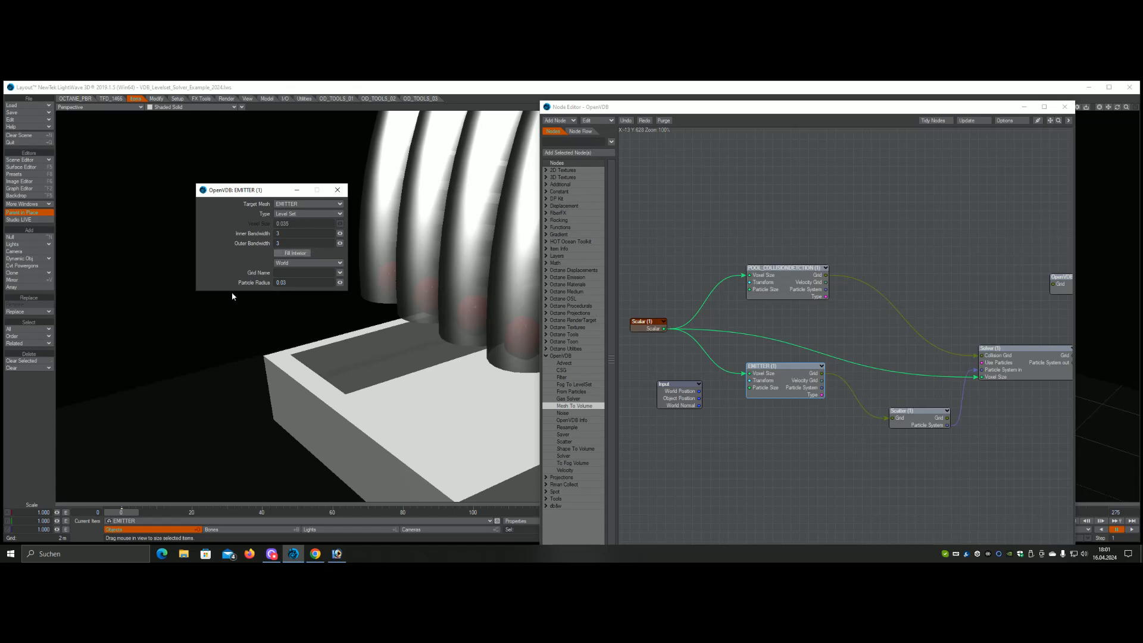
{"action": "left_click", "coordinate": [337, 190]}
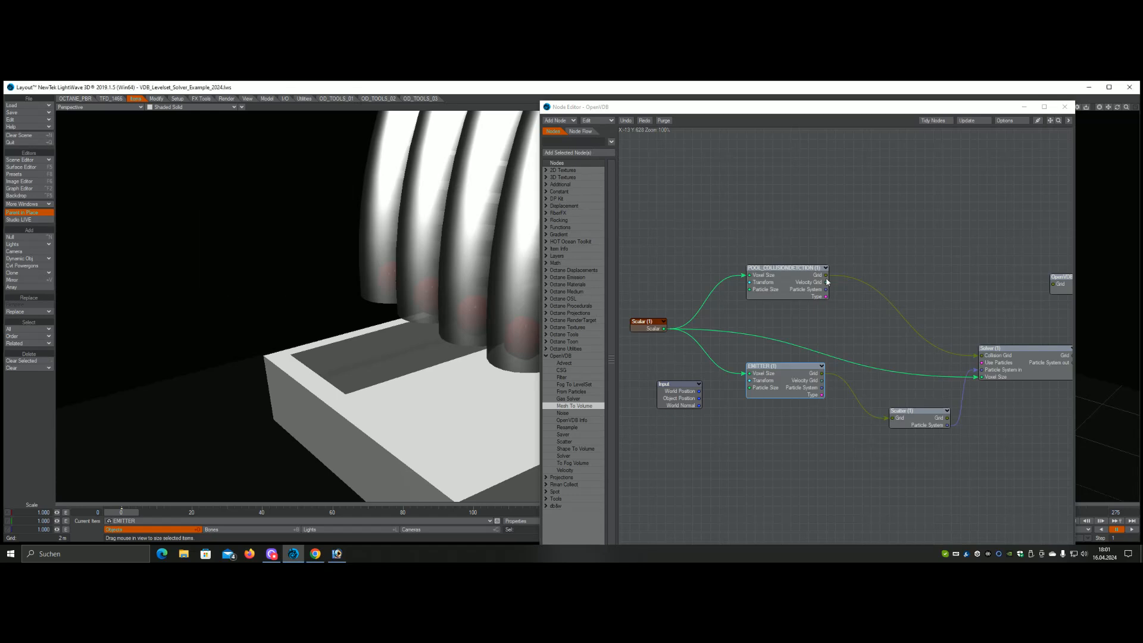
Move Solver (1) and the pool collision node closer together in the node graph
{"action": "left_click_drag", "start_coordinate": [1049, 120], "coordinate": [902, 112]}
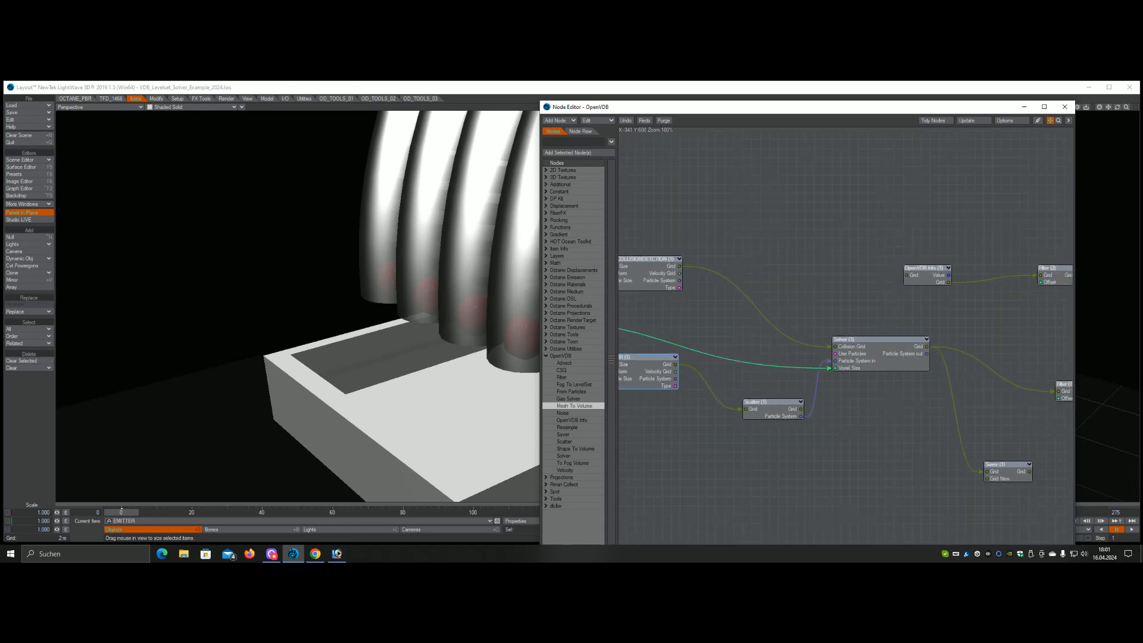
{"action": "left_click_drag", "start_coordinate": [897, 354], "coordinate": [869, 328]}
{"action": "left_click_drag", "start_coordinate": [651, 278], "coordinate": [700, 278]}
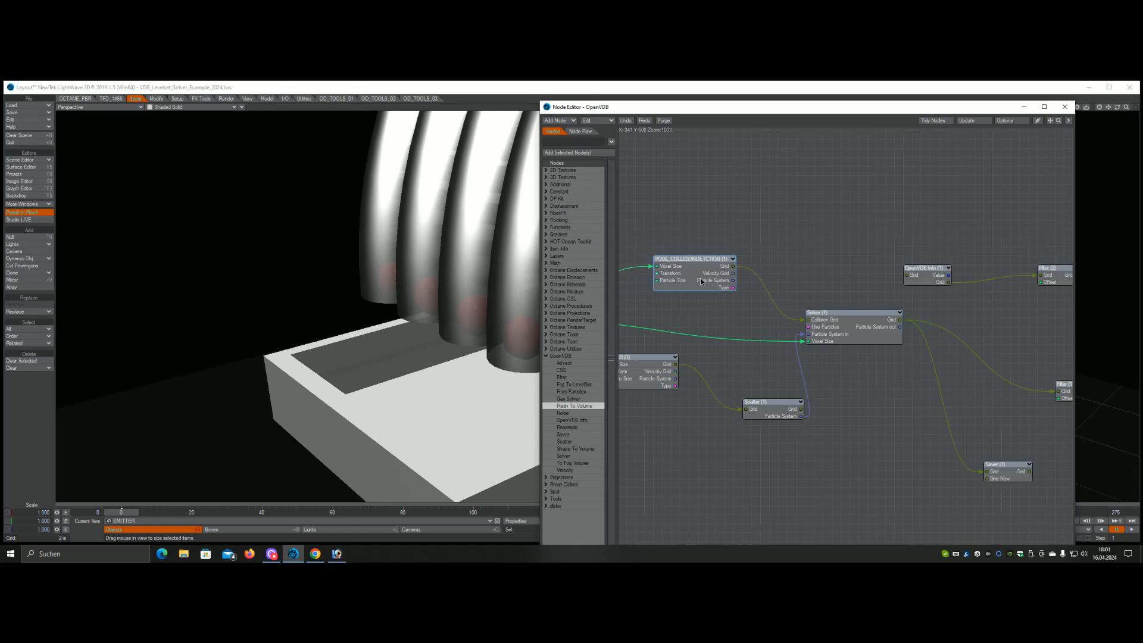
{"action": "left_click", "coordinate": [1058, 120]}
{"action": "left_click_drag", "start_coordinate": [710, 291], "coordinate": [728, 281]}
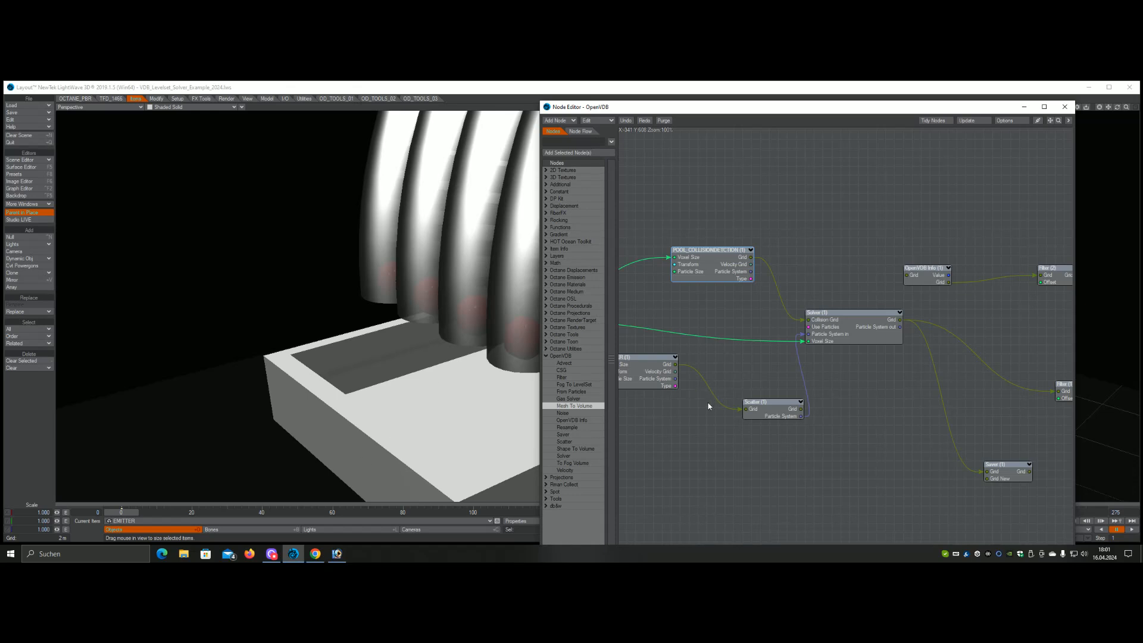
Move EMITTER (1) and Scatter (1) closer to Solver (1), just below its input connections
{"action": "left_click_drag", "start_coordinate": [642, 384], "coordinate": [671, 367]}
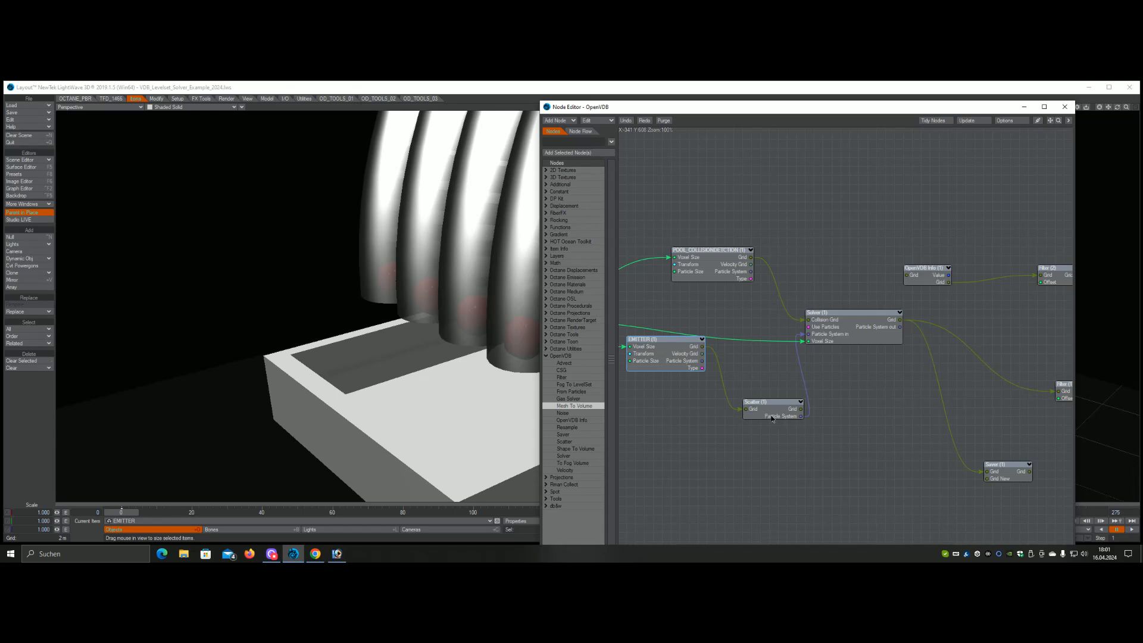
{"action": "left_click_drag", "start_coordinate": [771, 418], "coordinate": [745, 401]}
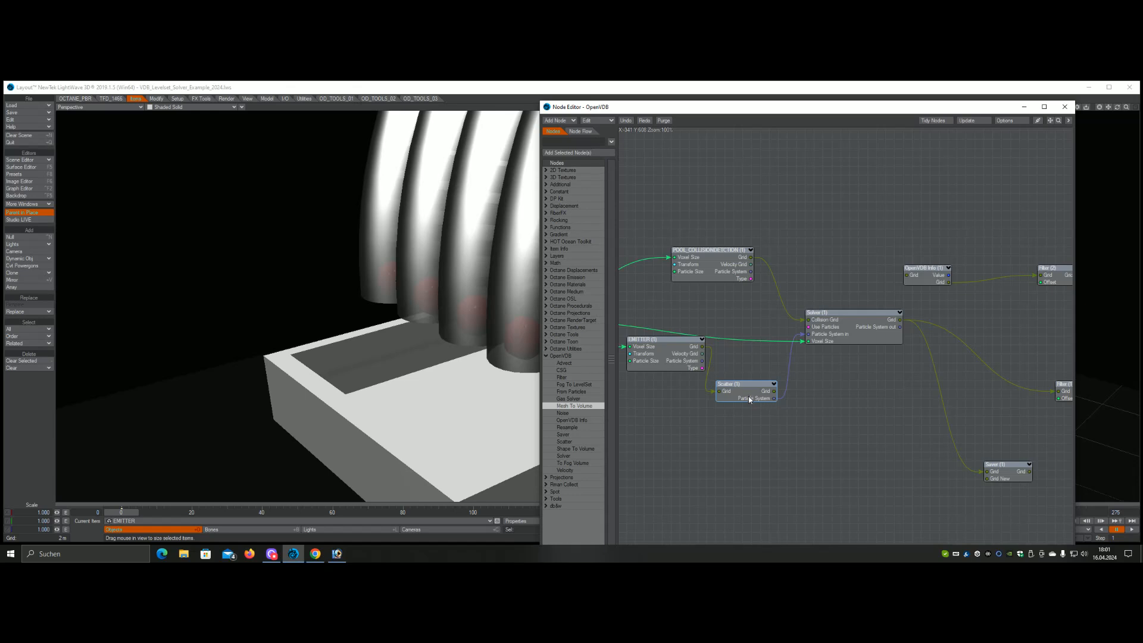
{"action": "left_click_drag", "start_coordinate": [757, 411], "coordinate": [757, 395]}
{"action": "mouse_move", "coordinate": [758, 395]}
{"action": "left_mouse_down"}
{"action": "mouse_move", "coordinate": [780, 425]}
{"action": "mouse_move", "coordinate": [758, 384]}
{"action": "left_mouse_up"}
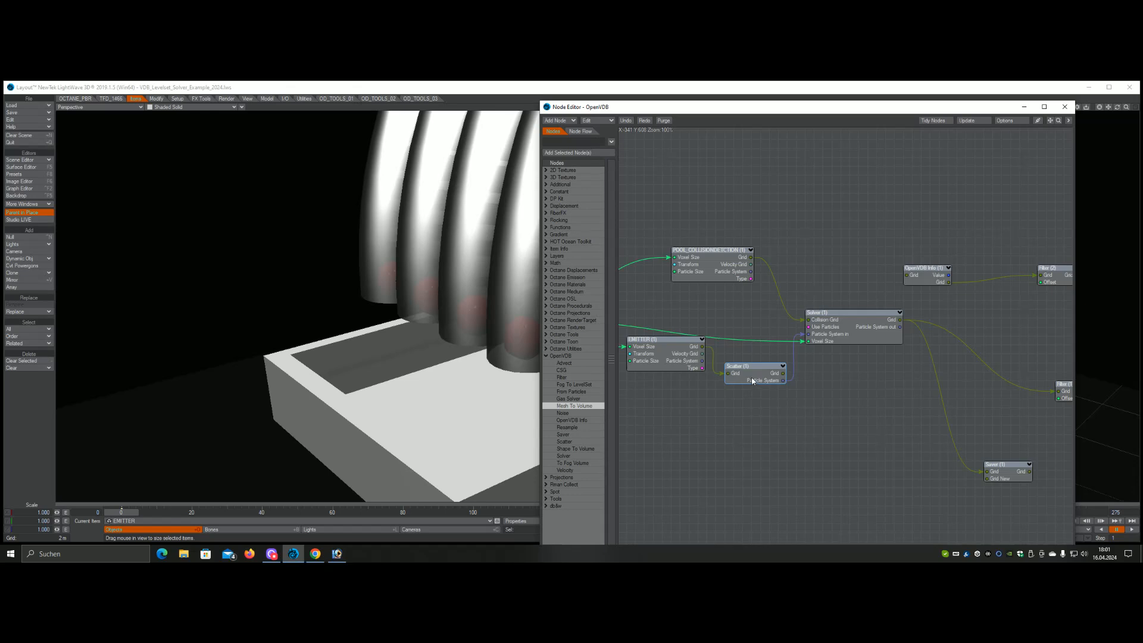
{"action": "left_click_drag", "start_coordinate": [757, 382], "coordinate": [761, 387]}
Review the Simulation, Surface and Visualize settings of Solver (1), including its Integrator options, and close them
{"action": "double_click", "coordinate": [855, 332]}
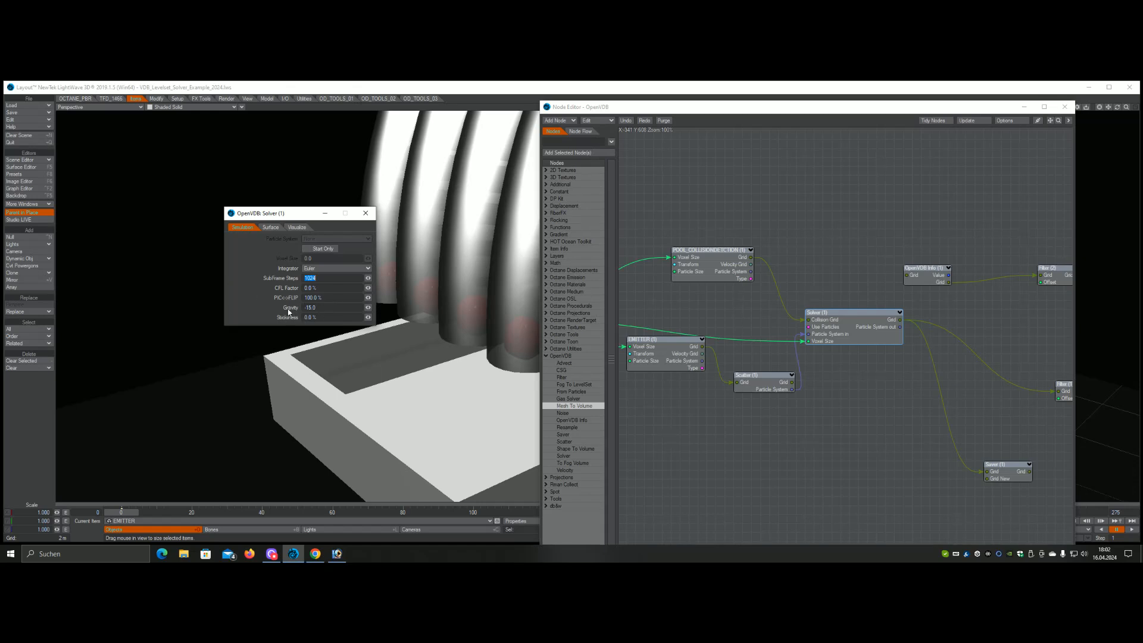
{"action": "left_click", "coordinate": [323, 307]}
{"action": "left_click", "coordinate": [314, 269]}
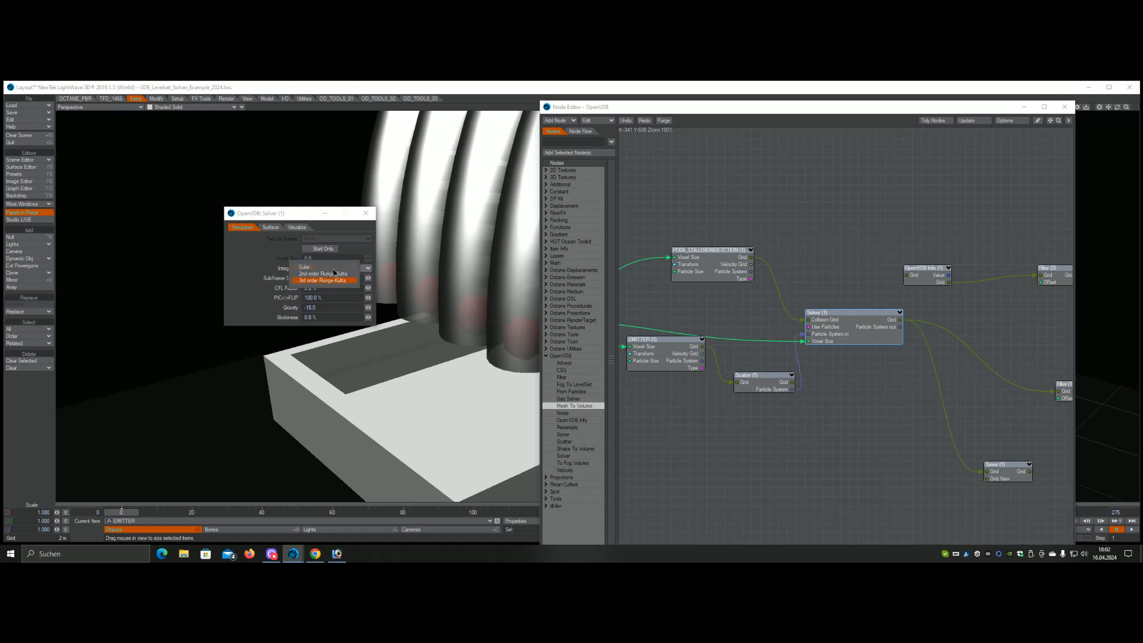
{"action": "left_click", "coordinate": [272, 229]}
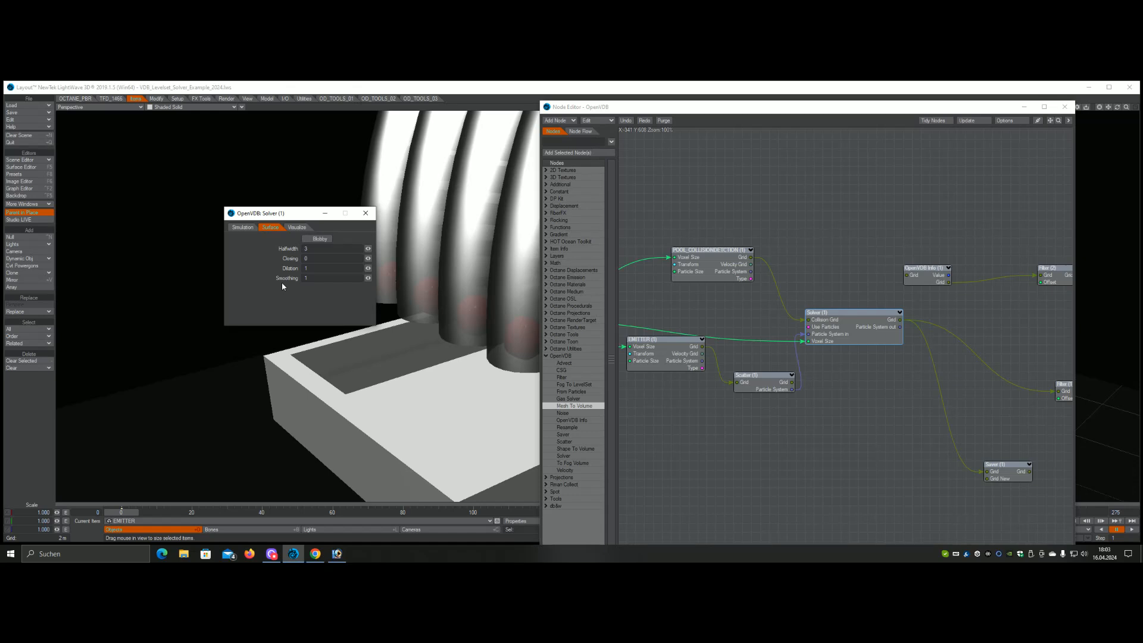
{"action": "left_click", "coordinate": [296, 228]}
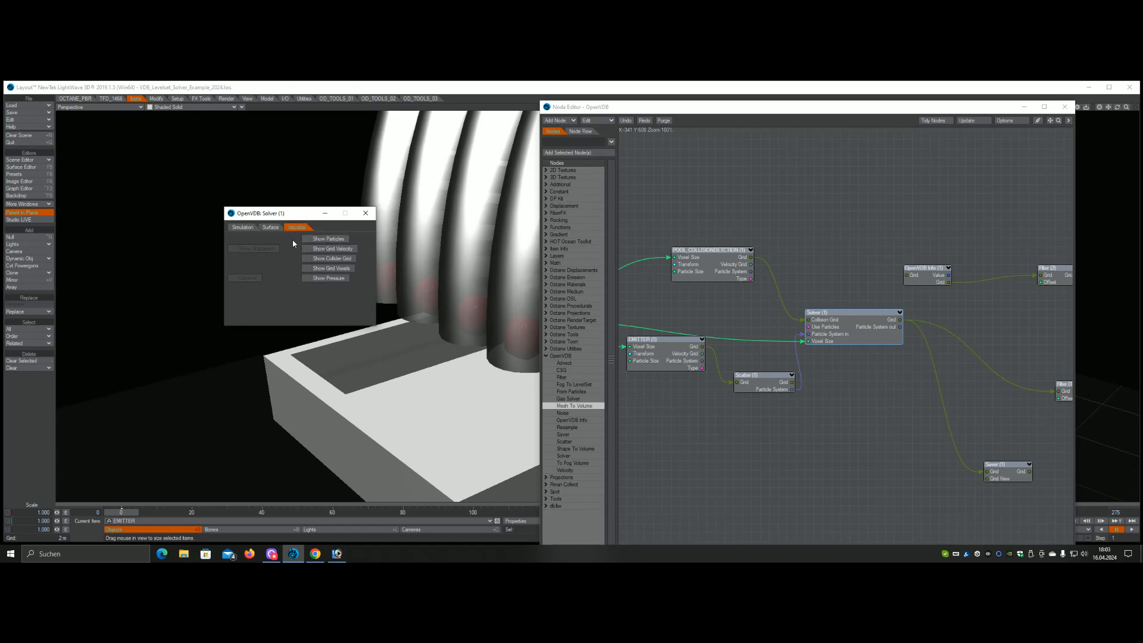
{"action": "left_click", "coordinate": [242, 227]}
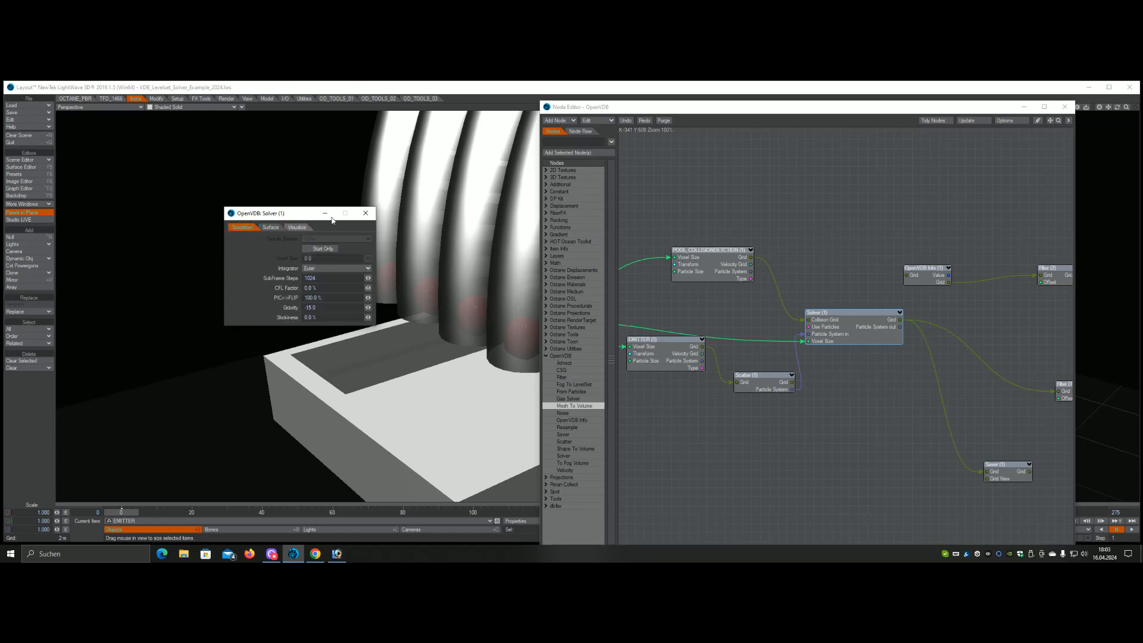
{"action": "left_click", "coordinate": [366, 213]}
Connect the Grid output of Solver (1) directly to the OpenVDB node's Grid input and shift Filter (1) aside
{"action": "left_click_drag", "start_coordinate": [1050, 120], "coordinate": [877, 115]}
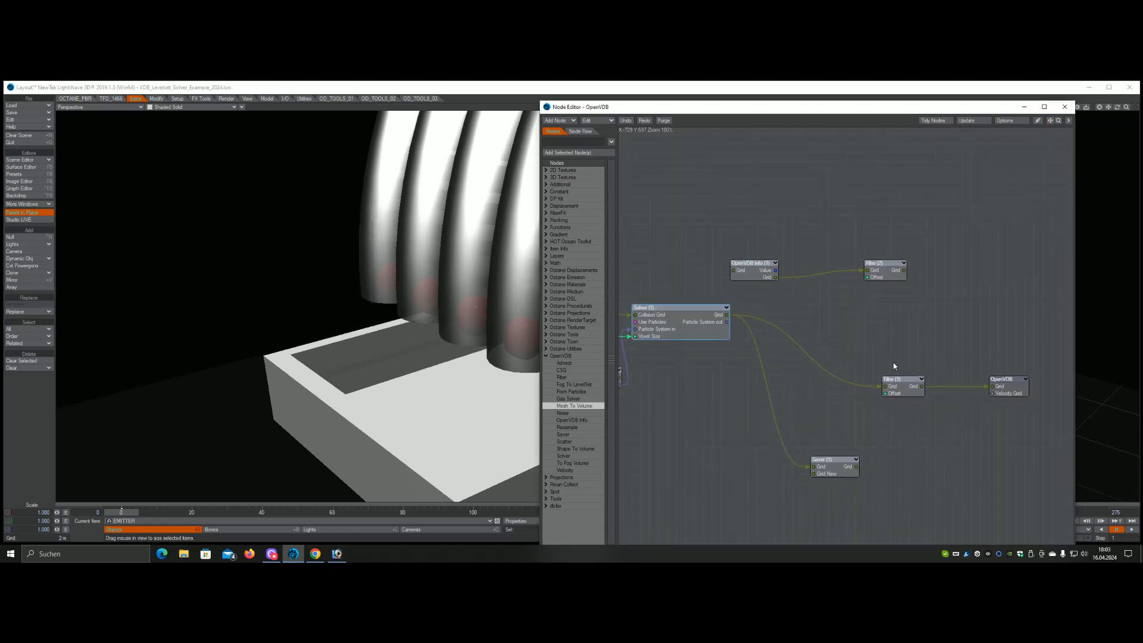
{"action": "left_click_drag", "start_coordinate": [726, 315], "coordinate": [1002, 387]}
{"action": "left_click_drag", "start_coordinate": [906, 391], "coordinate": [870, 392]}
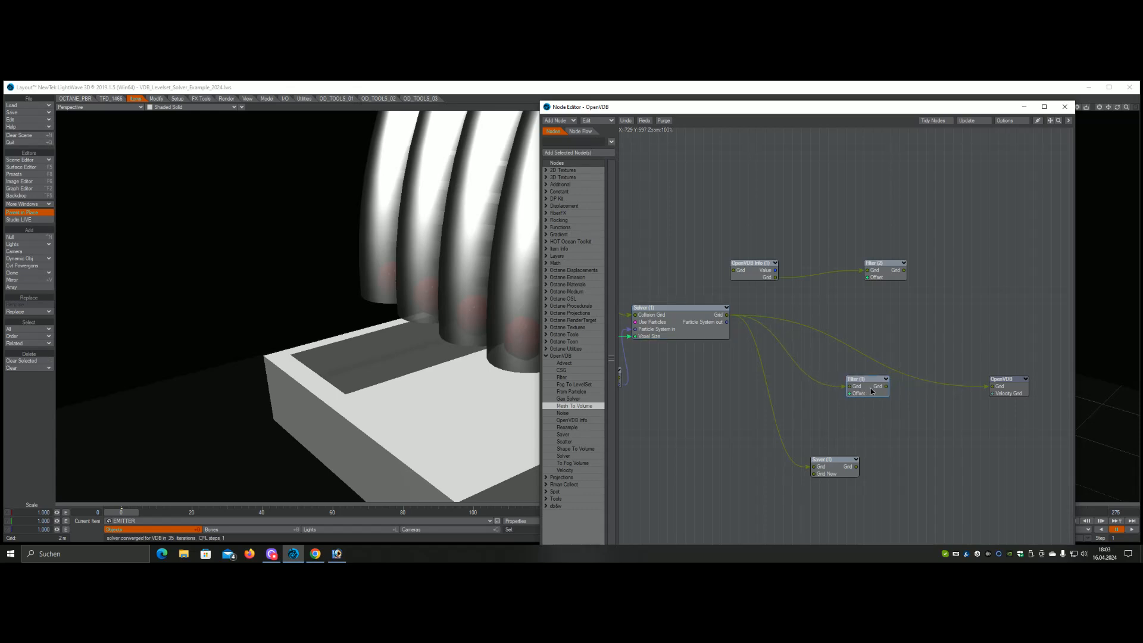
Set the Filter Type of Filter (1) to Gaussian and close its settings
{"action": "double_click", "coordinate": [871, 391]}
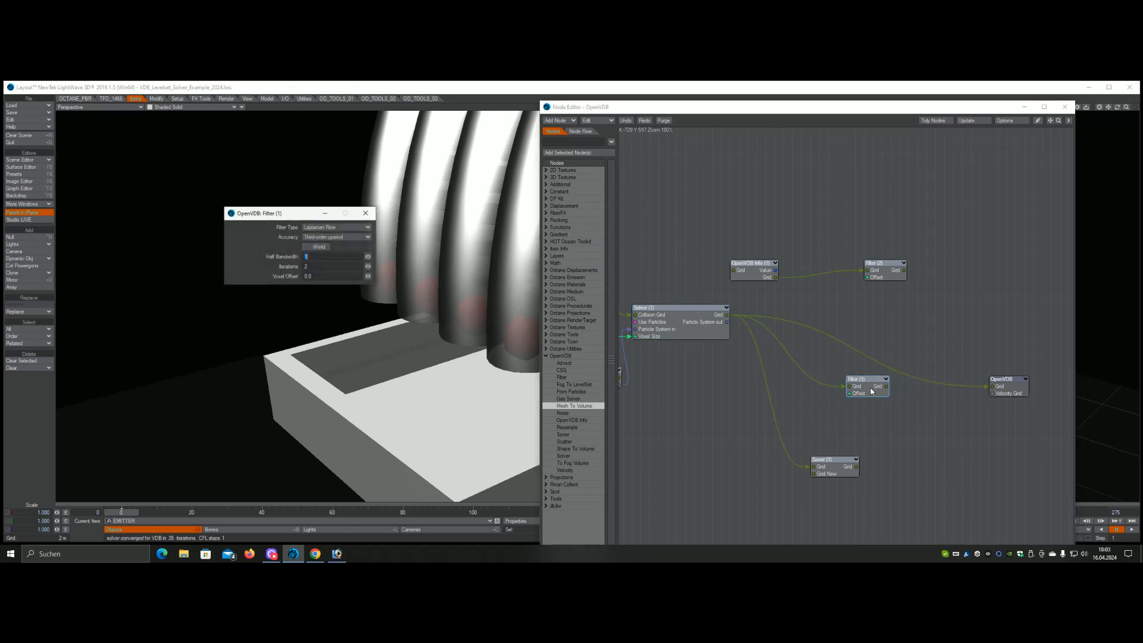
{"action": "left_click", "coordinate": [309, 226]}
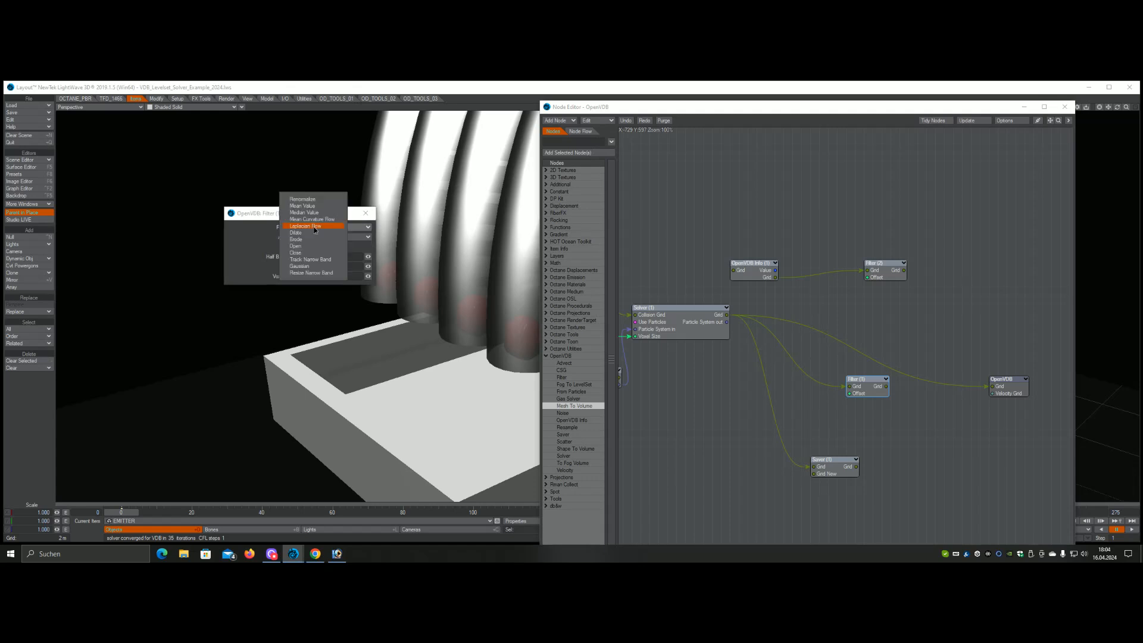
{"action": "left_click", "coordinate": [321, 268]}
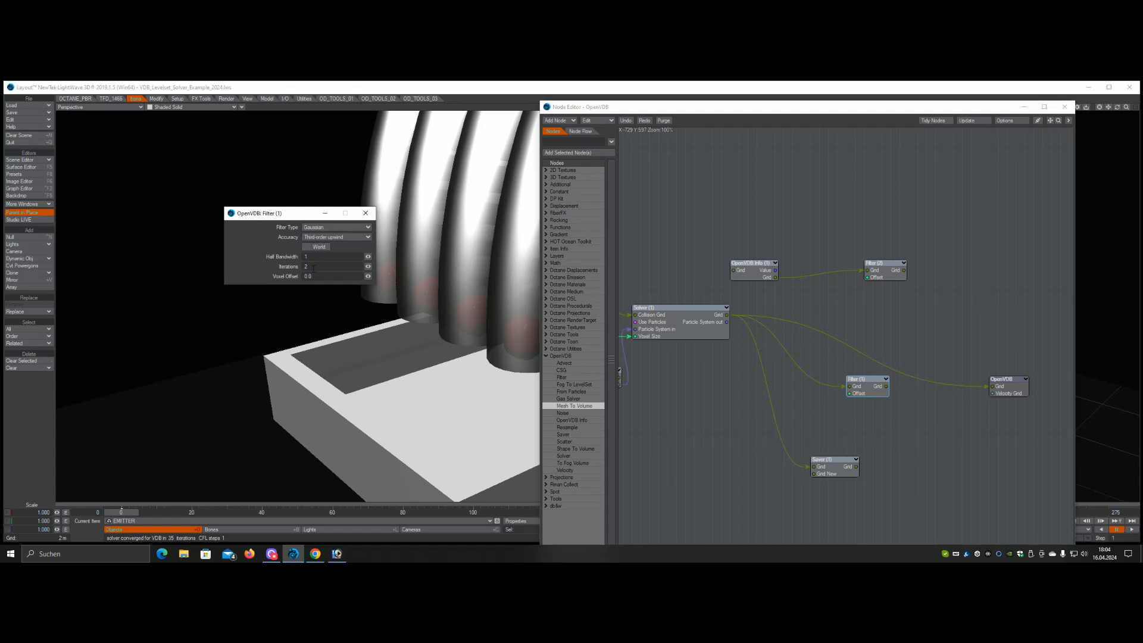
{"action": "left_click", "coordinate": [365, 212]}
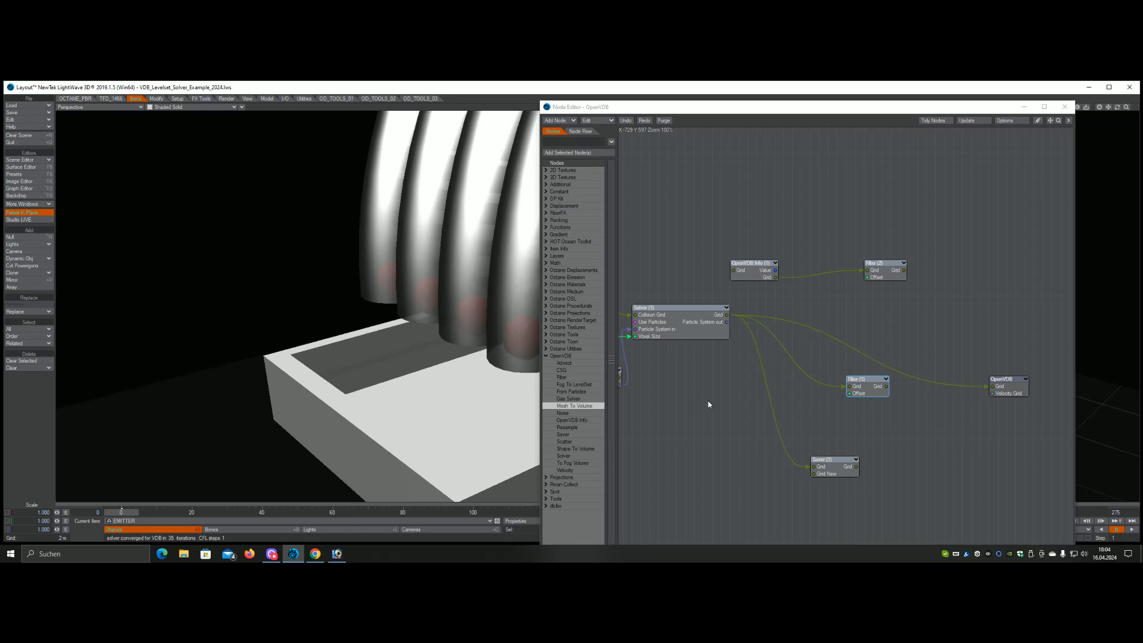
Close the node editor, select the camera and switch the viewport to Camera View
{"action": "left_click", "coordinate": [1065, 107]}
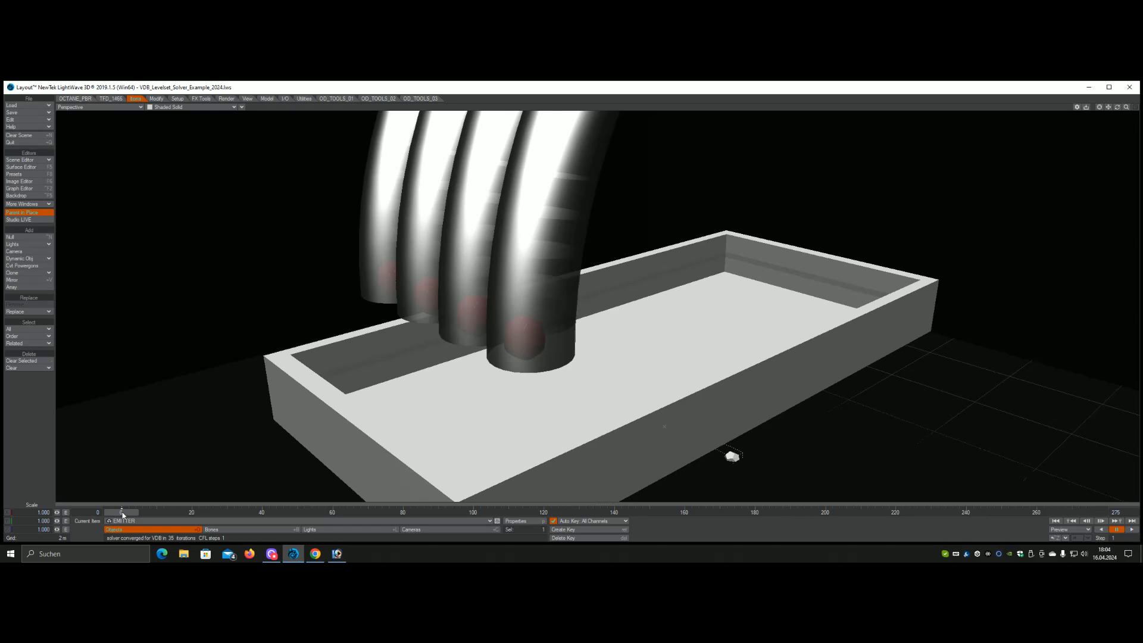
{"action": "left_click", "coordinate": [469, 531]}
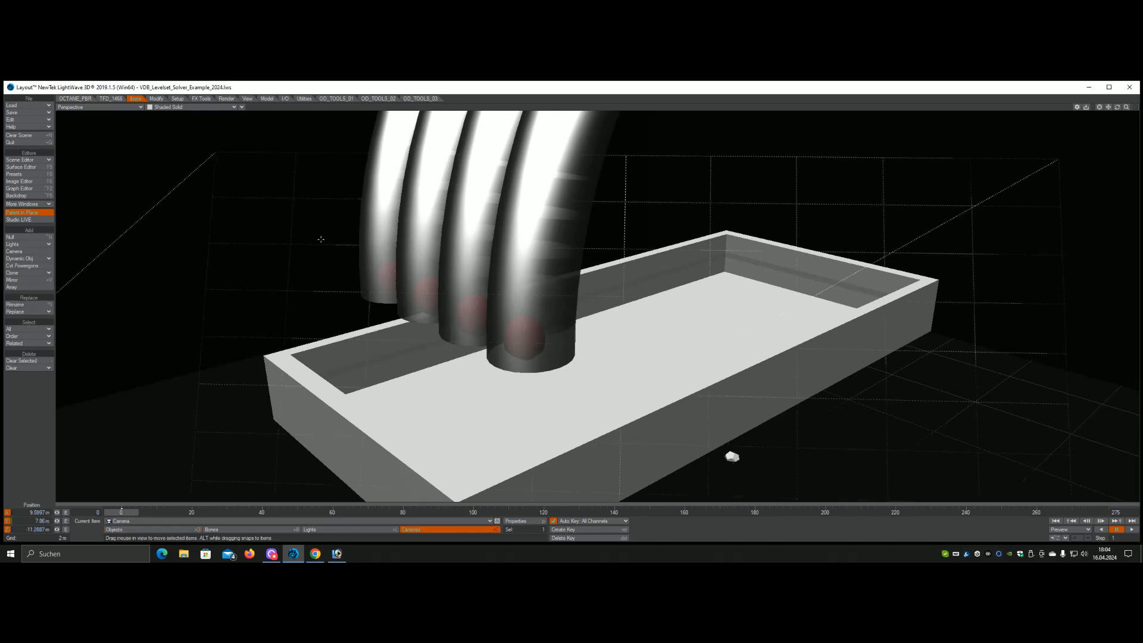
{"action": "left_click", "coordinate": [121, 108]}
{"action": "mouse_move", "coordinate": [126, 155]}
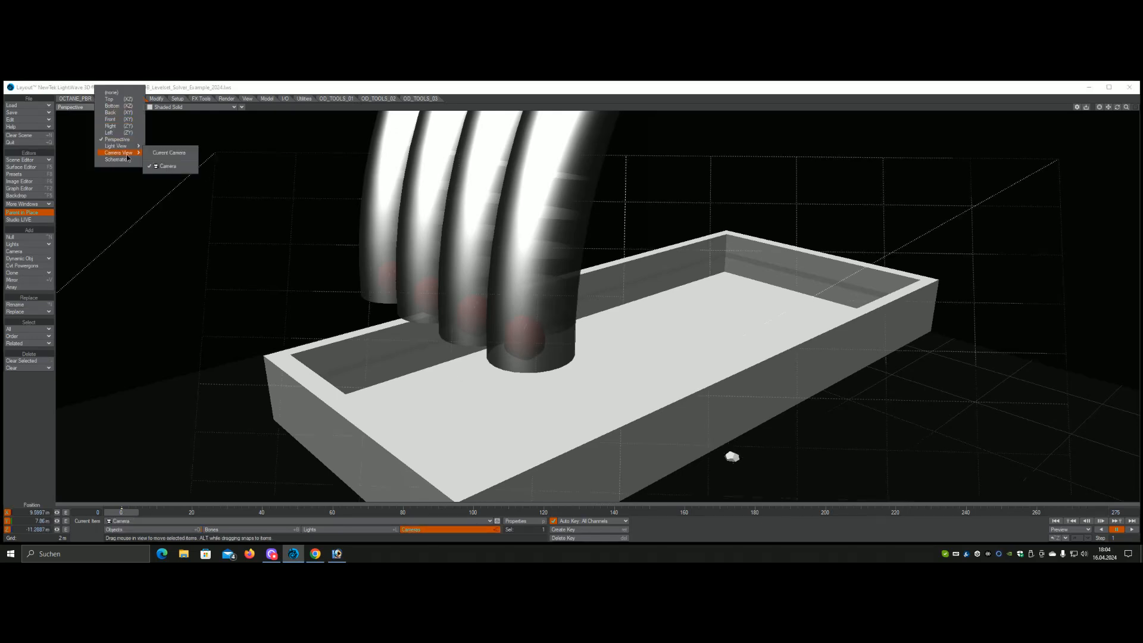
{"action": "left_click", "coordinate": [162, 166]}
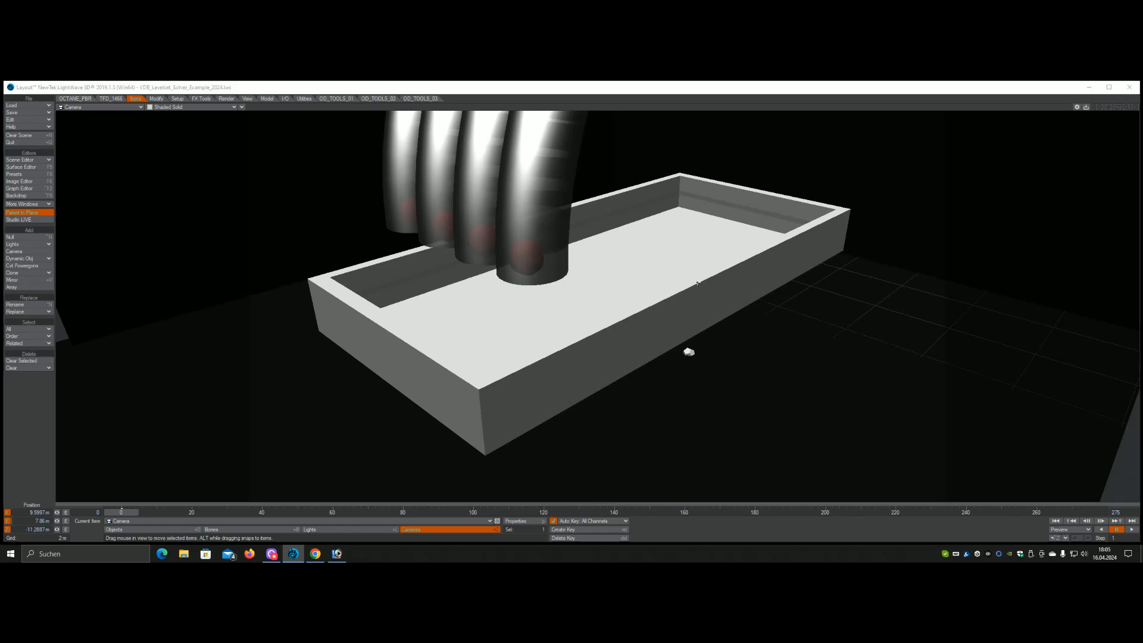
Open the Preferences, examine the general settings such as the frame rate, and close them
{"action": "key", "text": "o"}
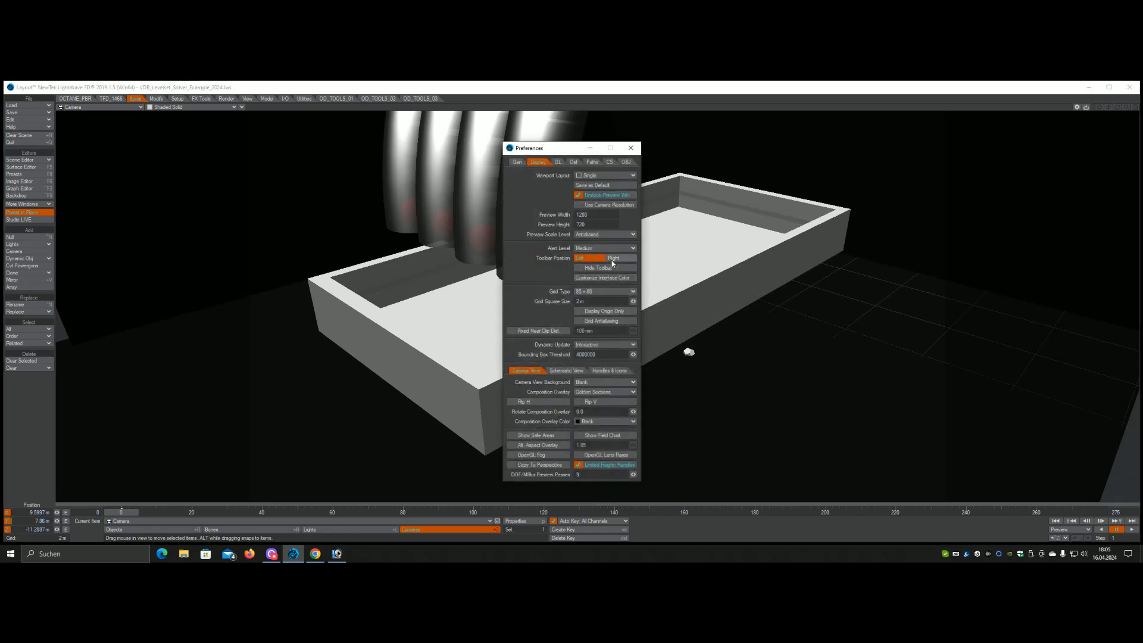
{"action": "left_click", "coordinate": [516, 161]}
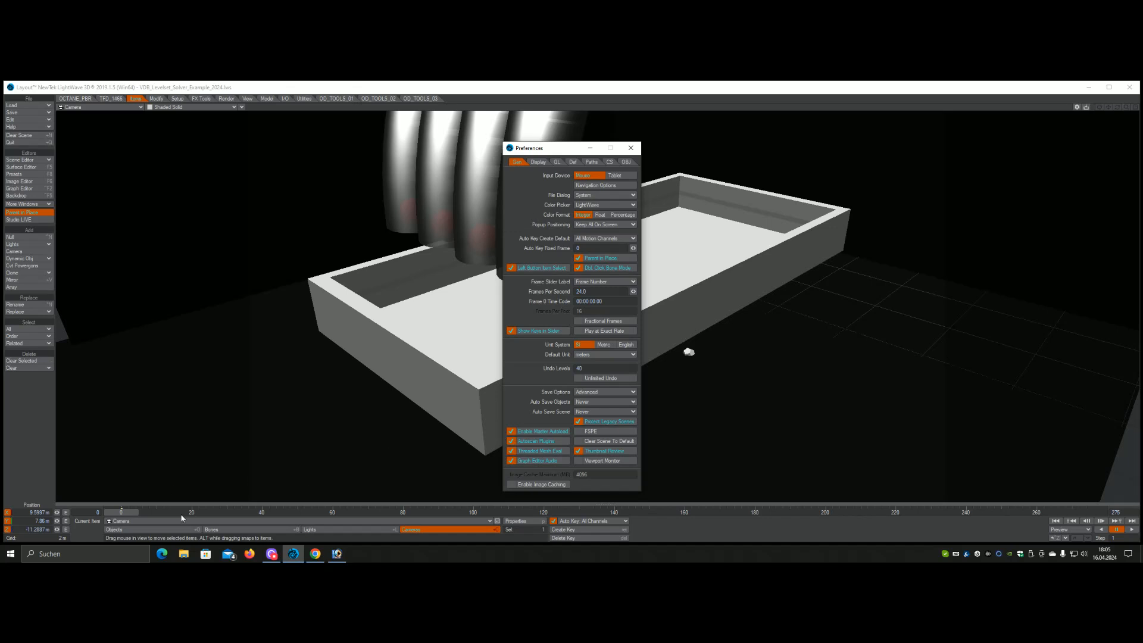
{"action": "left_click", "coordinate": [630, 148]}
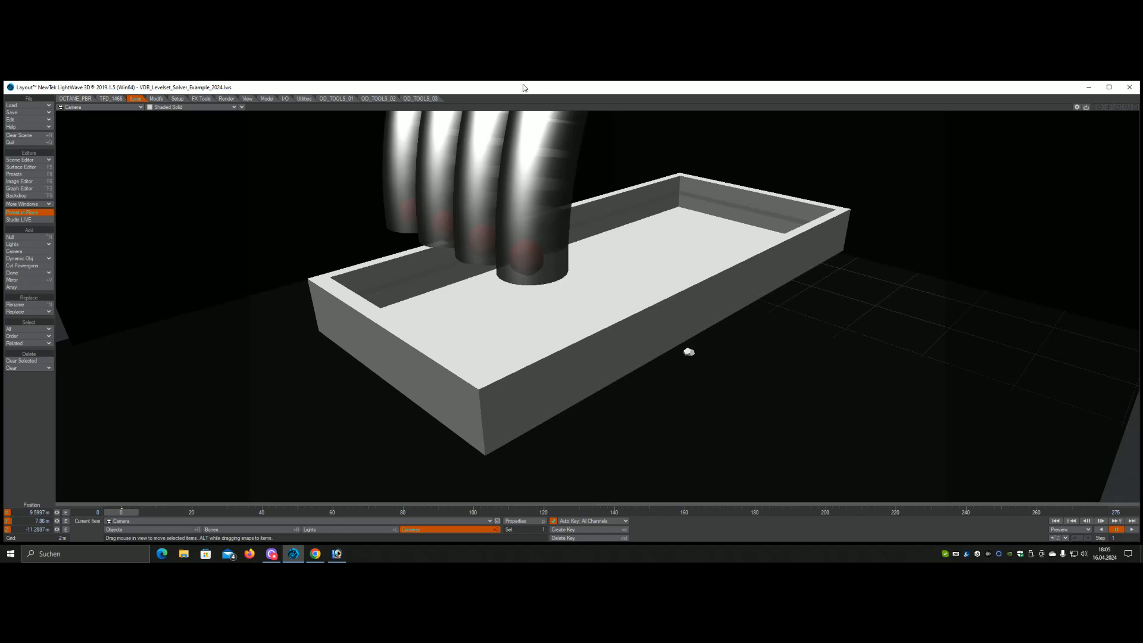
Advance the simulation a few frames, start a Camera View preview of frames 0 to 275 and cancel it
{"action": "key", "text": "Right"}
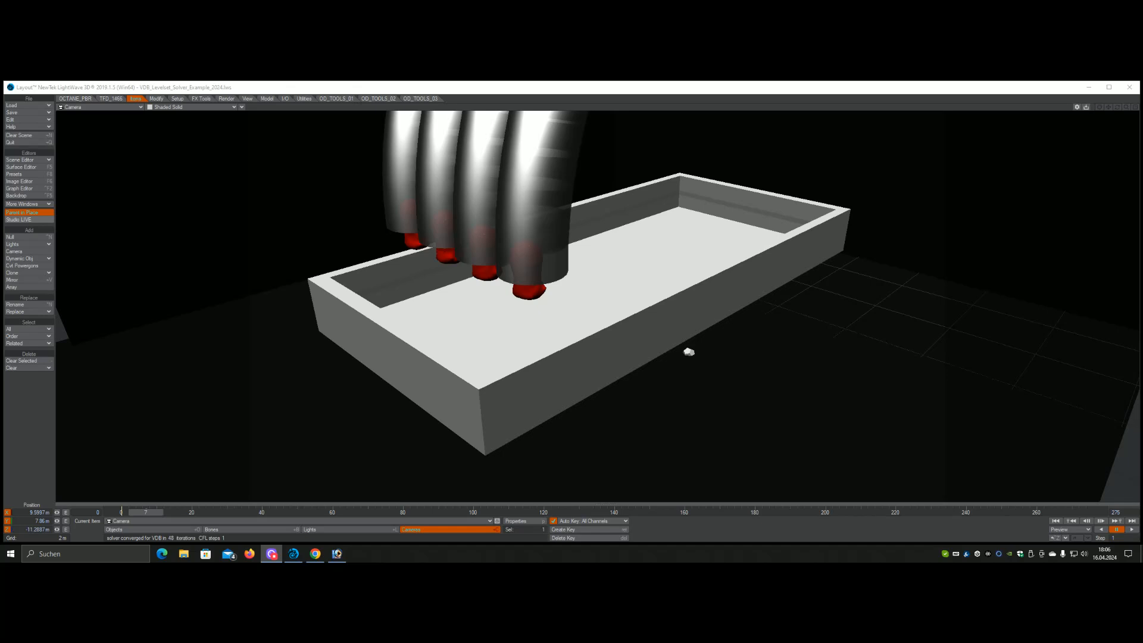
{"action": "left_click", "coordinate": [1073, 530]}
{"action": "left_click", "coordinate": [1079, 519]}
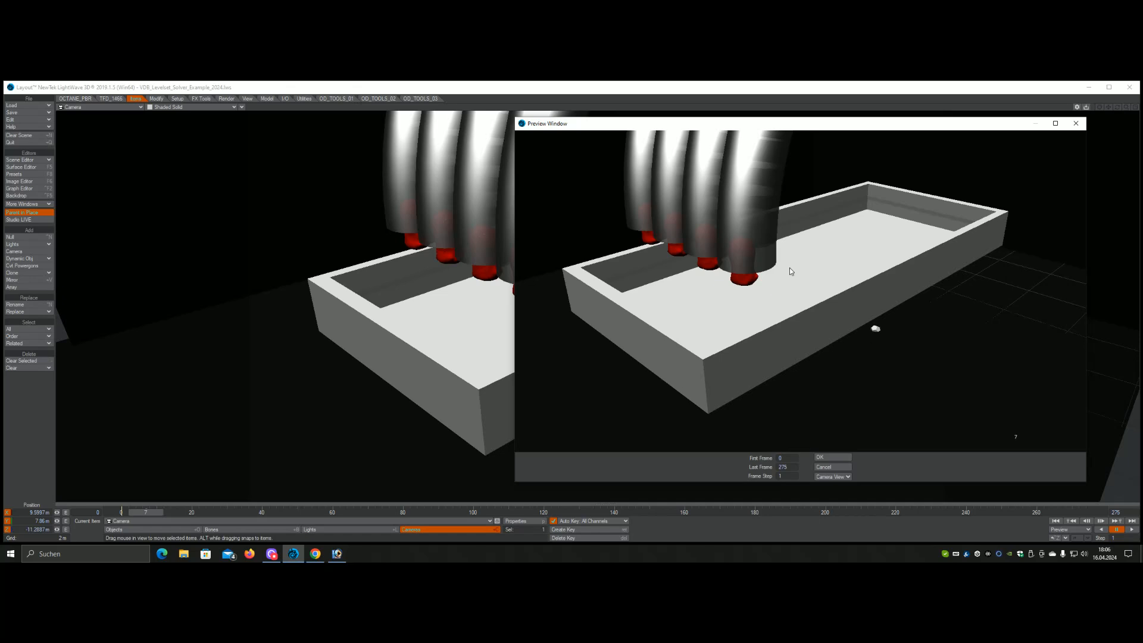
{"action": "left_click", "coordinate": [830, 457]}
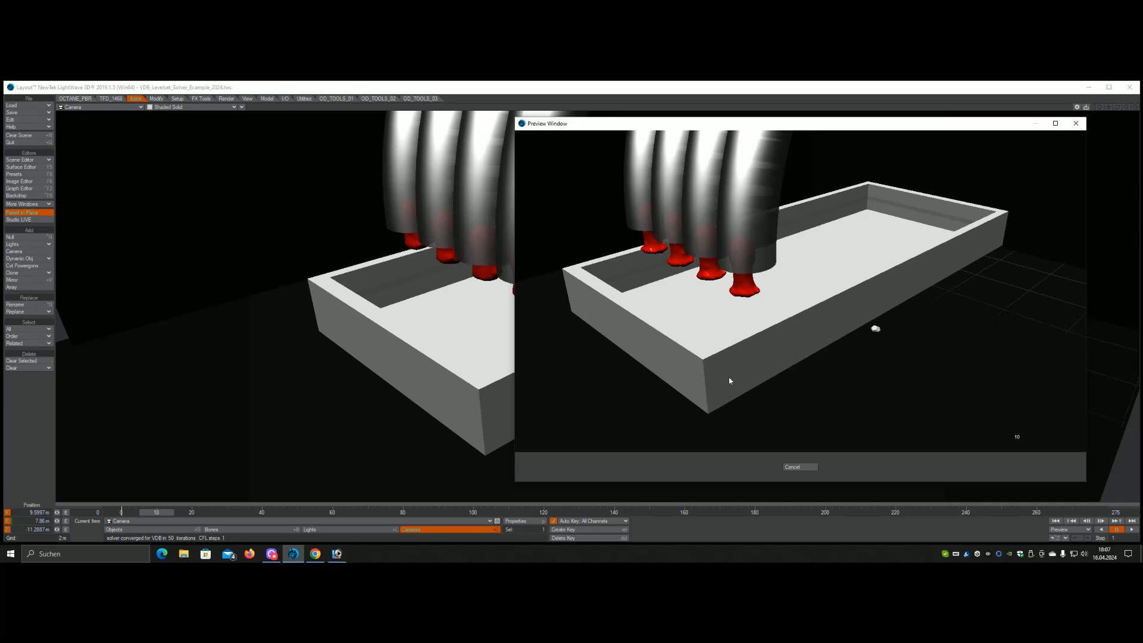
{"action": "left_click", "coordinate": [800, 468]}
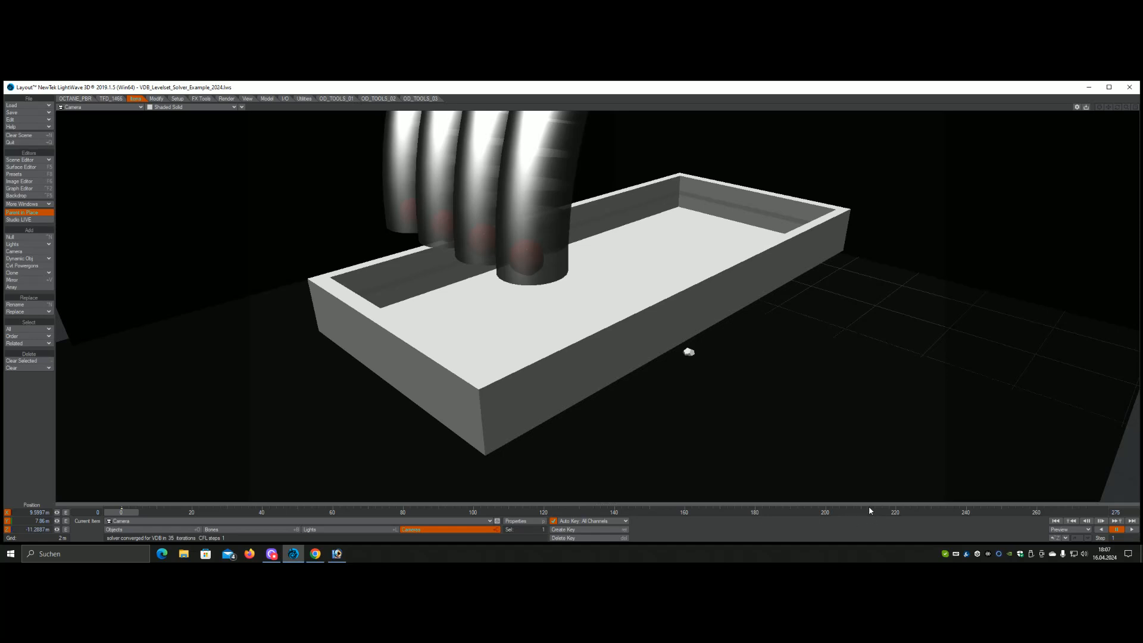
Open the Null object's OpenVDB Evaluator node graph and disconnect Solver (1) from the OpenVDB node's Grid input
{"action": "left_click", "coordinate": [176, 530]}
{"action": "left_click", "coordinate": [519, 522]}
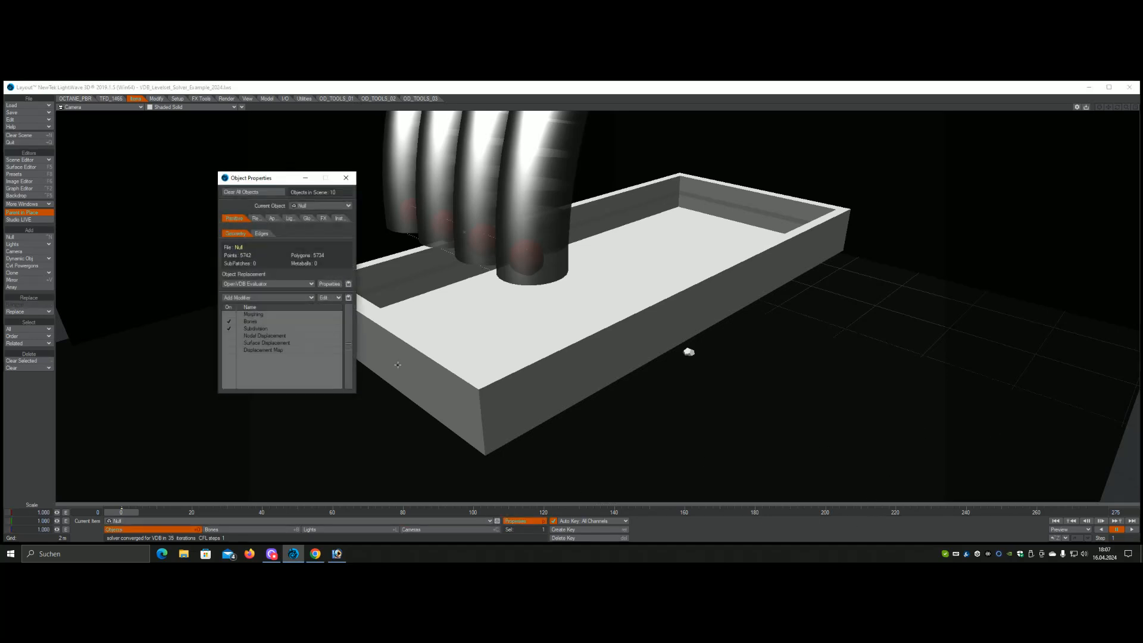
{"action": "left_click", "coordinate": [329, 284]}
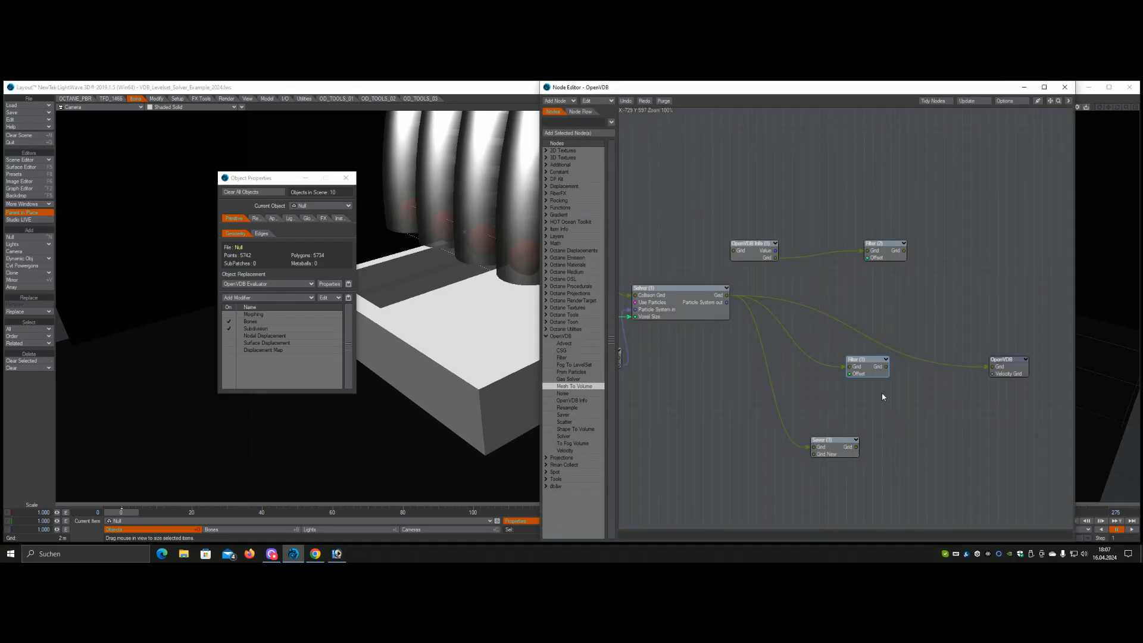
{"action": "left_click_drag", "start_coordinate": [985, 366], "coordinate": [958, 355]}
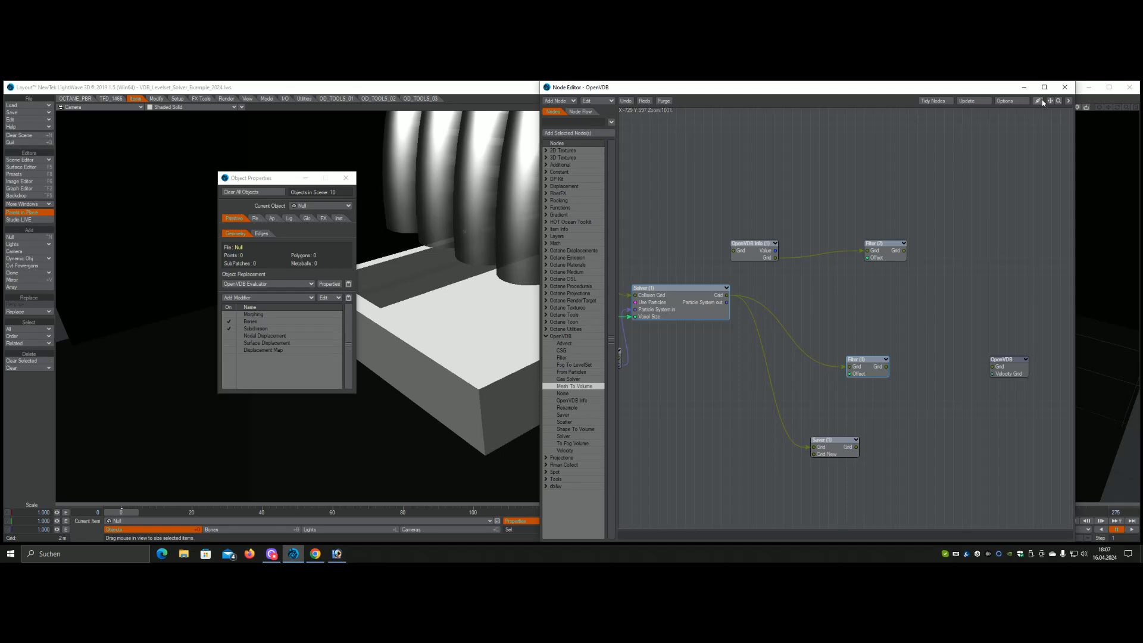
Set the Saver (1) file name to TEST_, start saving the OpenVDB sequence and abort the saving
{"action": "left_click_drag", "start_coordinate": [1050, 101], "coordinate": [981, 94]}
{"action": "left_click", "coordinate": [837, 447]}
{"action": "double_click", "coordinate": [836, 446]}
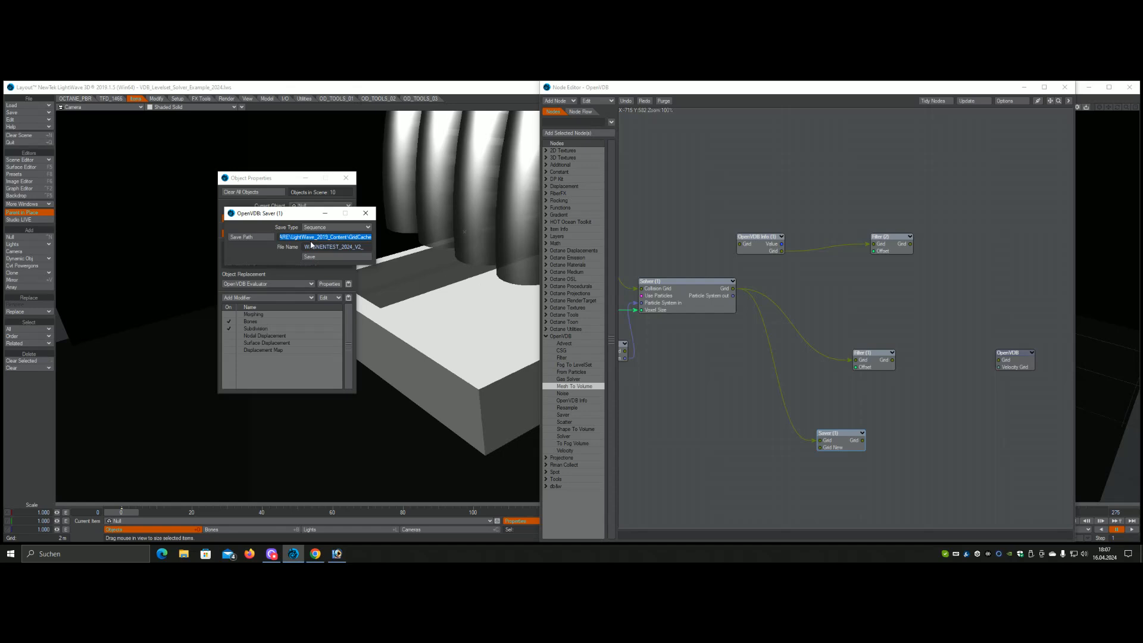
{"action": "left_click", "coordinate": [361, 258]}
{"action": "key", "text": "BackSpace"}
{"action": "key", "text": "BackSpace"}
{"action": "key", "text": "BackSpace"}
{"action": "key", "text": "BackSpace"}
{"action": "key", "text": "BackSpace"}
{"action": "key", "text": "BackSpace"}
{"action": "key", "text": "BackSpace"}
{"action": "key", "text": "BackSpace"}
{"action": "key", "text": "BackSpace"}
{"action": "key", "text": "BackSpace"}
{"action": "key", "text": "BackSpace"}
{"action": "key", "text": "BackSpace"}
{"action": "key", "text": "BackSpace"}
{"action": "key", "text": "BackSpace"}
{"action": "key", "text": "BackSpace"}
{"action": "key", "text": "BackSpace"}
{"action": "key", "text": "BackSpace"}
{"action": "key", "text": "BackSpace"}
{"action": "key", "text": "BackSpace"}
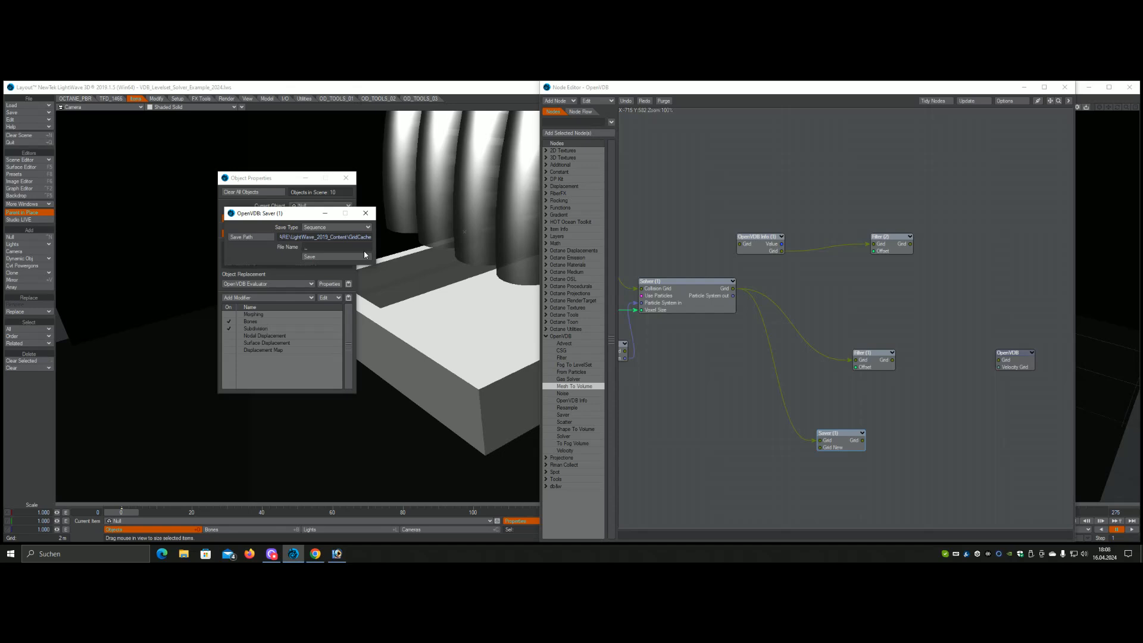
{"action": "type", "text": "TEST"}
{"action": "left_click", "coordinate": [316, 257]}
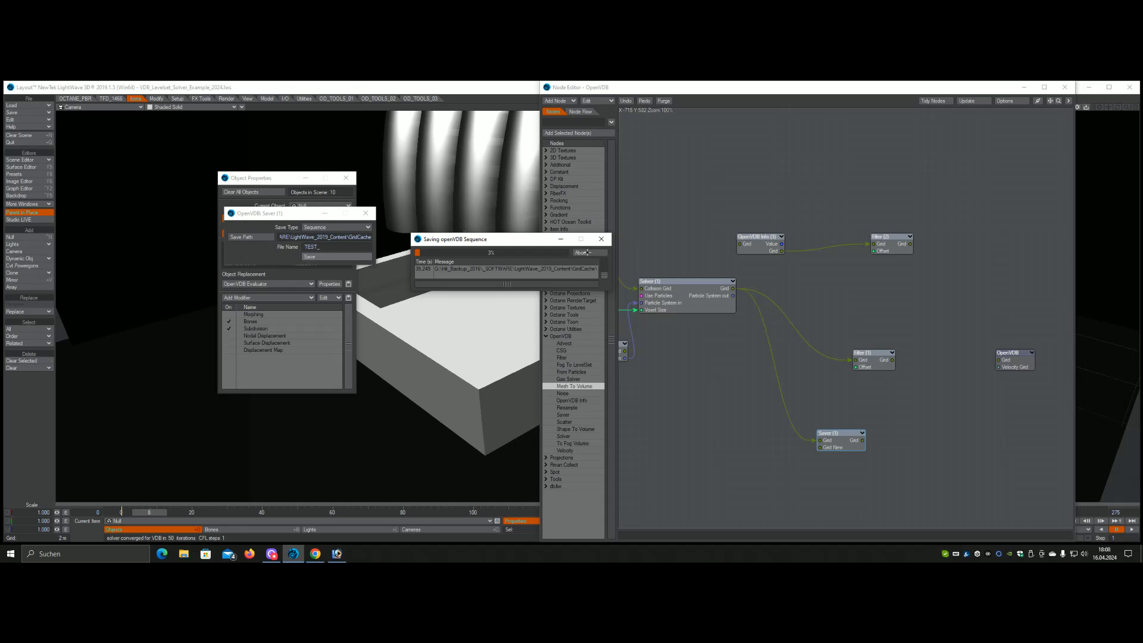
{"action": "left_click", "coordinate": [587, 253]}
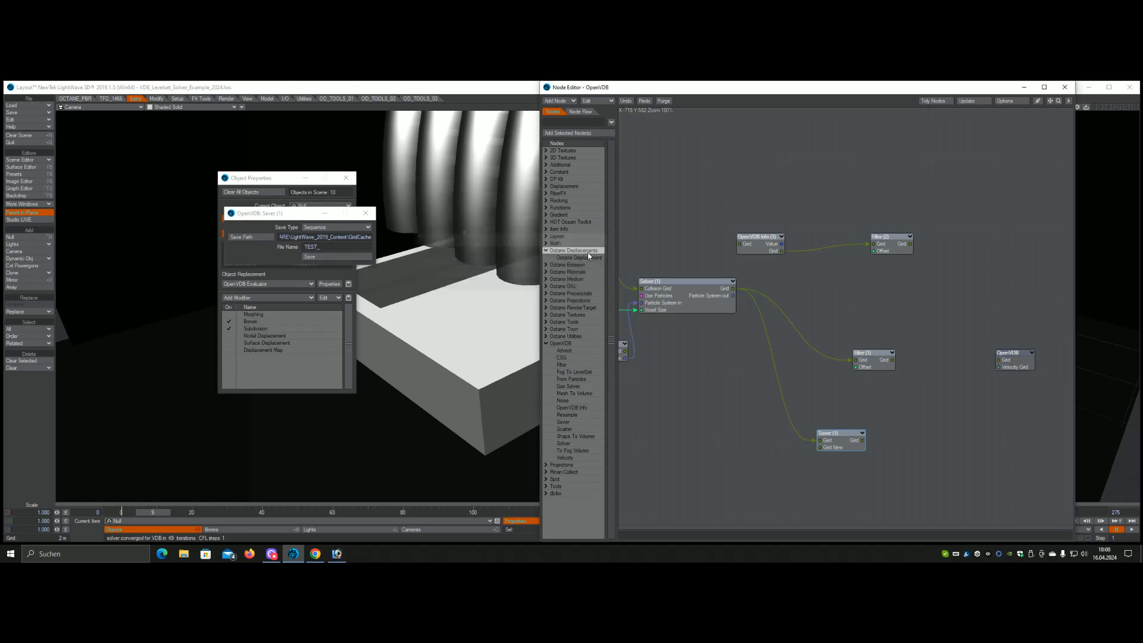
Use the WANNENTEST_2024_V2 file in OpenVDB Info (1) and connect its Grid output to the OpenVDB node's Grid input
{"action": "double_click", "coordinate": [766, 251]}
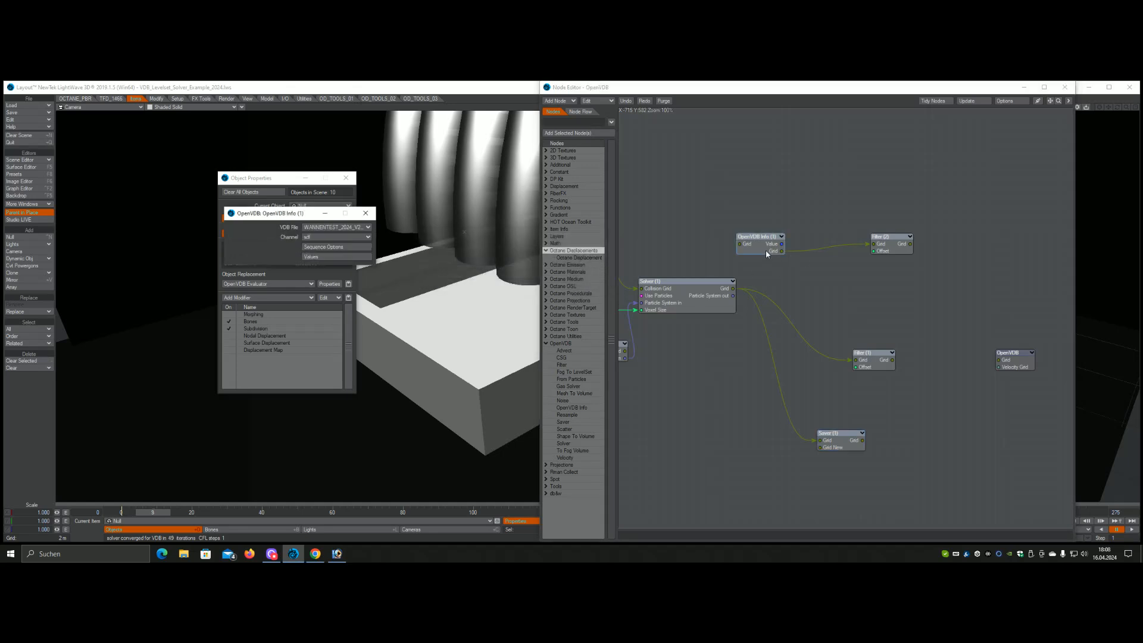
{"action": "left_click", "coordinate": [338, 228]}
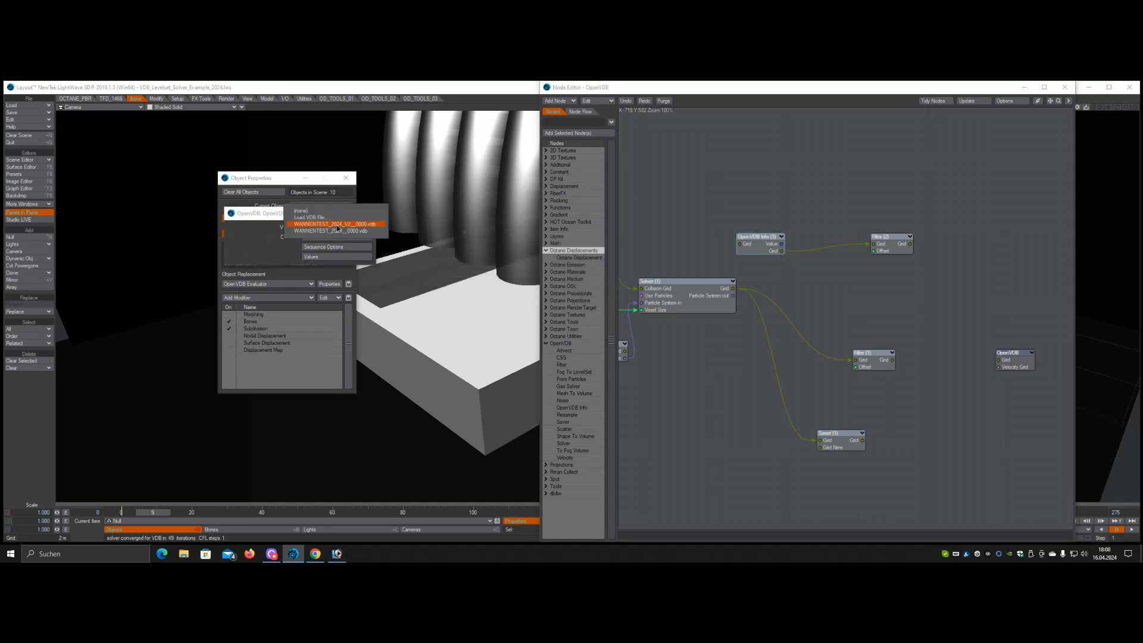
{"action": "left_click", "coordinate": [376, 225]}
{"action": "left_click_drag", "start_coordinate": [760, 255], "coordinate": [999, 360]}
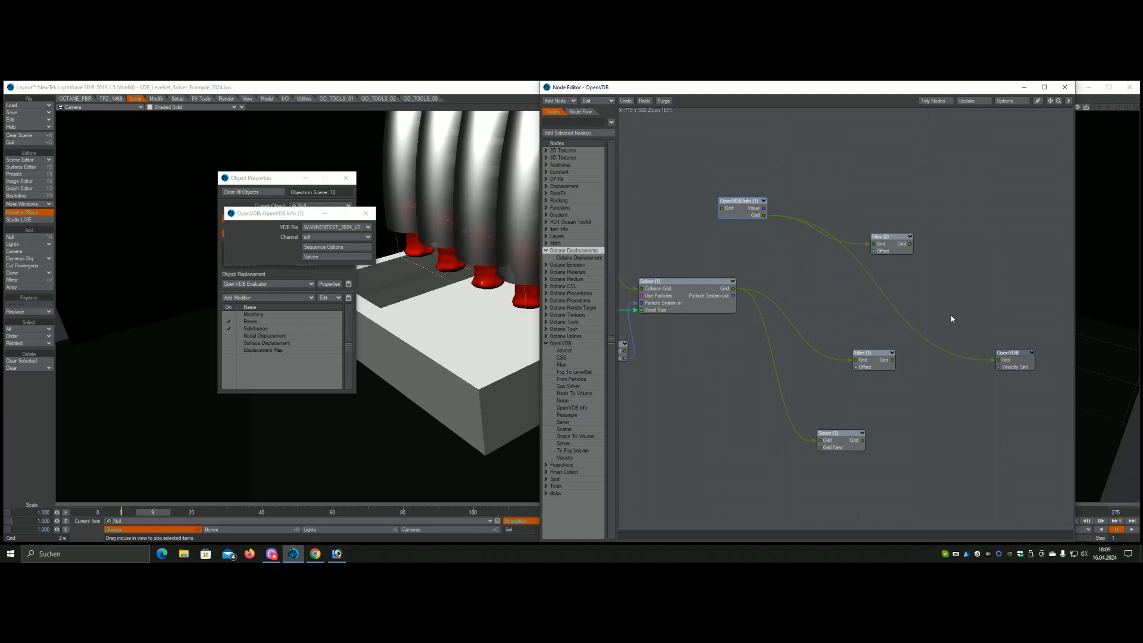
Move the node editor aside and scrub through about frames 45, 107 and 188 to examine the cached fluid filling the pool
{"action": "left_click_drag", "start_coordinate": [671, 93], "coordinate": [713, 112]}
{"action": "left_click", "coordinate": [214, 512]}
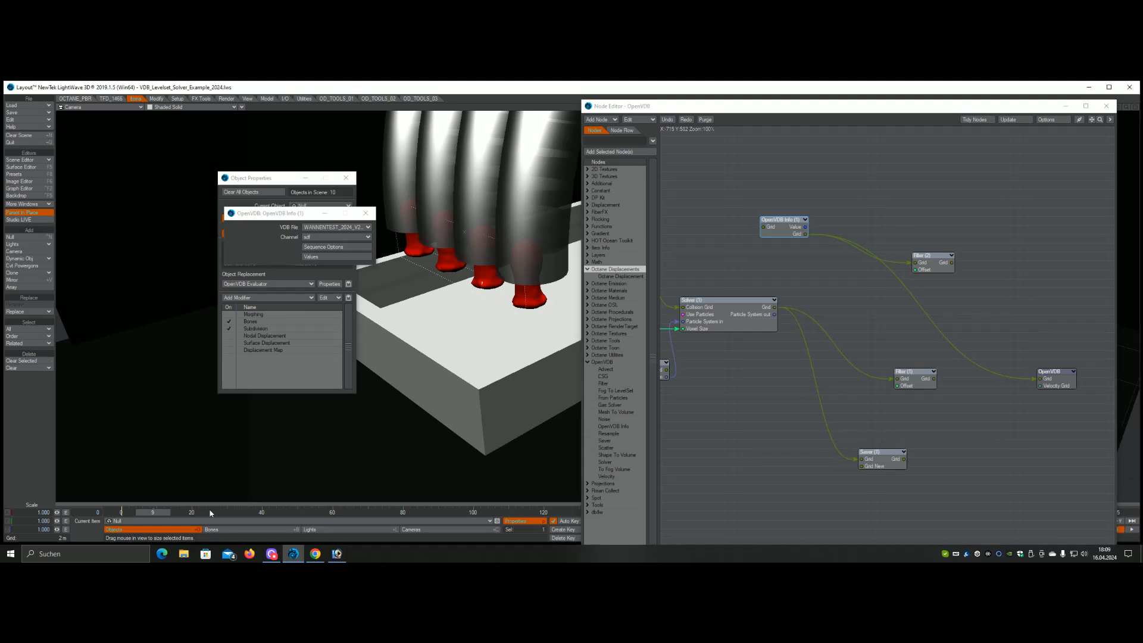
{"action": "left_click", "coordinate": [280, 514]}
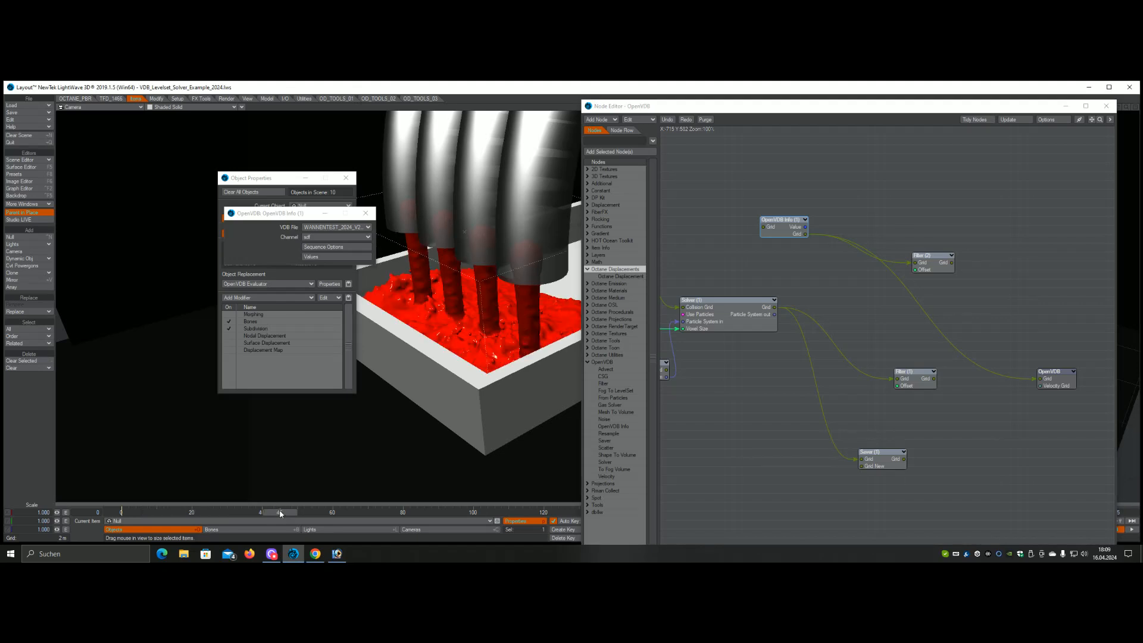
{"action": "left_click", "coordinate": [399, 513]}
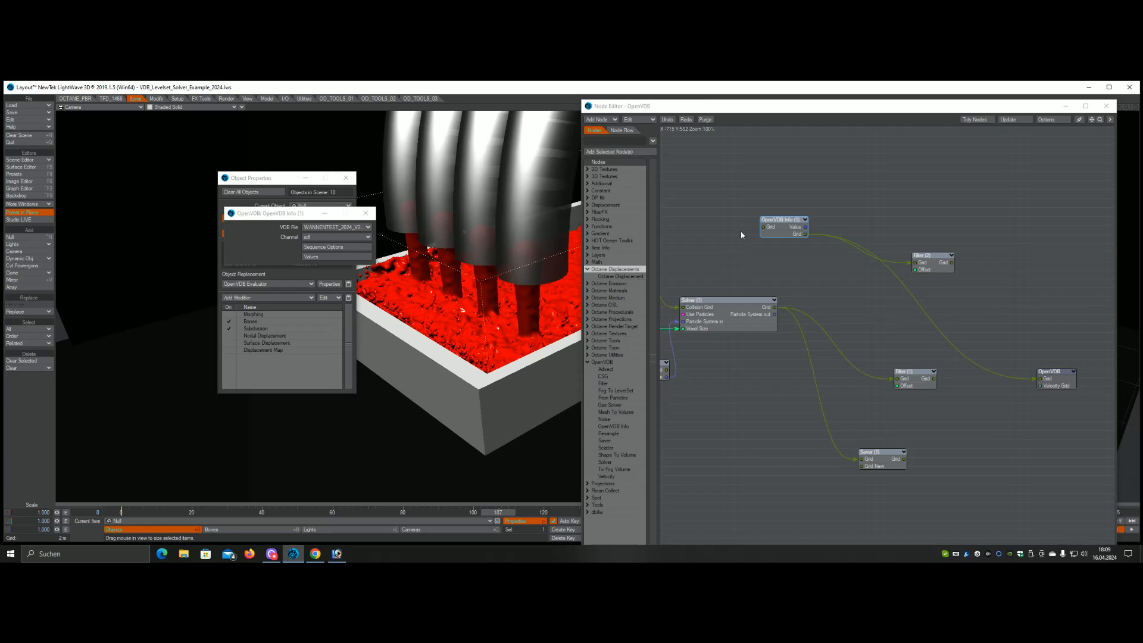
{"action": "left_click_drag", "start_coordinate": [711, 108], "coordinate": [196, 426]}
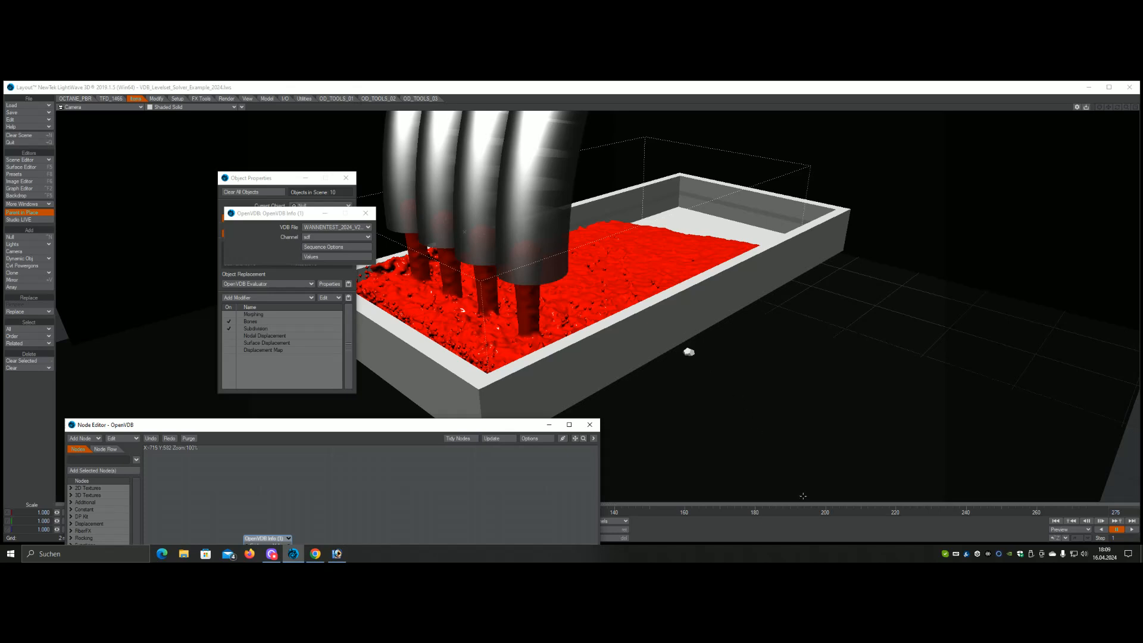
{"action": "left_click", "coordinate": [782, 515]}
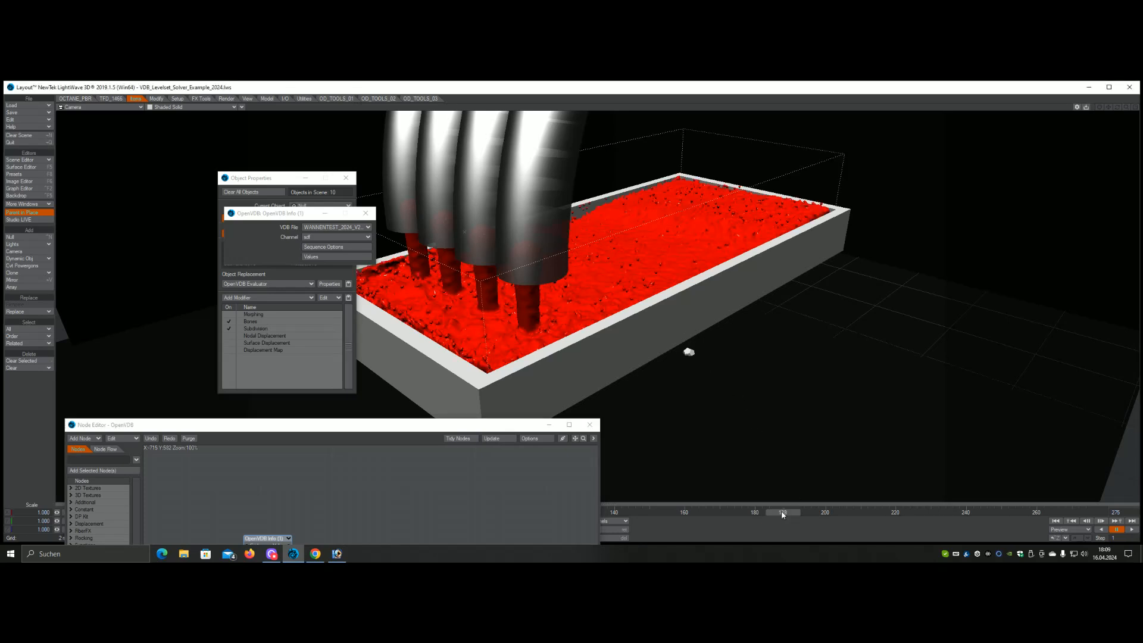
Route the cached grid through Filter (2) by connecting its Grid output to the OpenVDB node, and shift Filter (1) aside
{"action": "left_click_drag", "start_coordinate": [443, 429], "coordinate": [961, 105]}
{"action": "left_click_drag", "start_coordinate": [938, 256], "coordinate": [868, 291]}
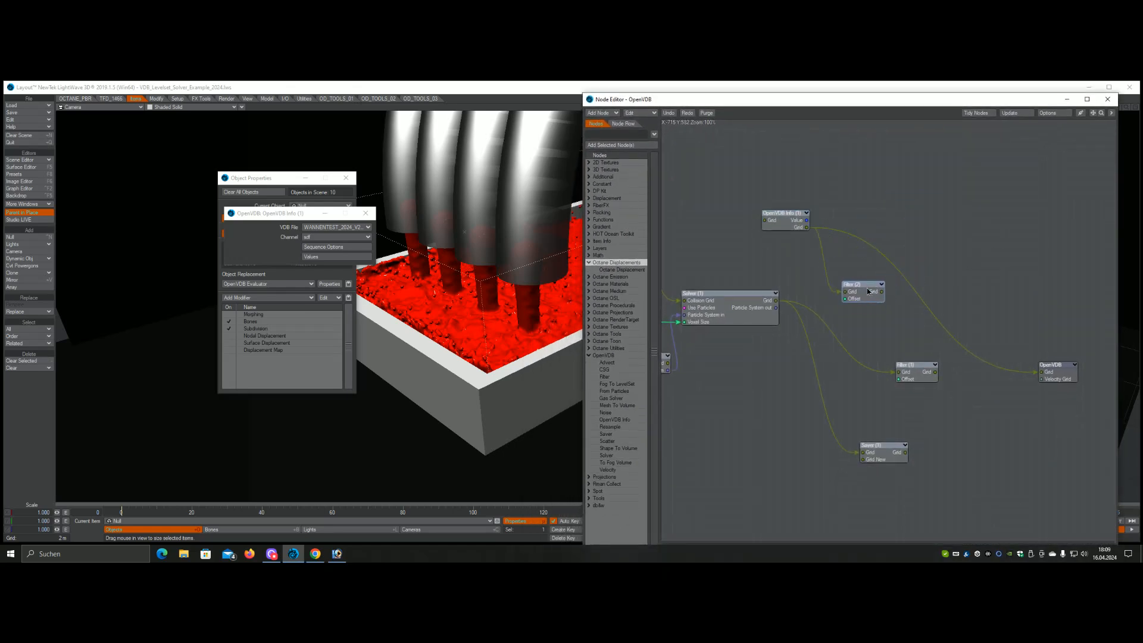
{"action": "left_click_drag", "start_coordinate": [915, 383], "coordinate": [897, 360]}
{"action": "left_click_drag", "start_coordinate": [874, 301], "coordinate": [936, 265]}
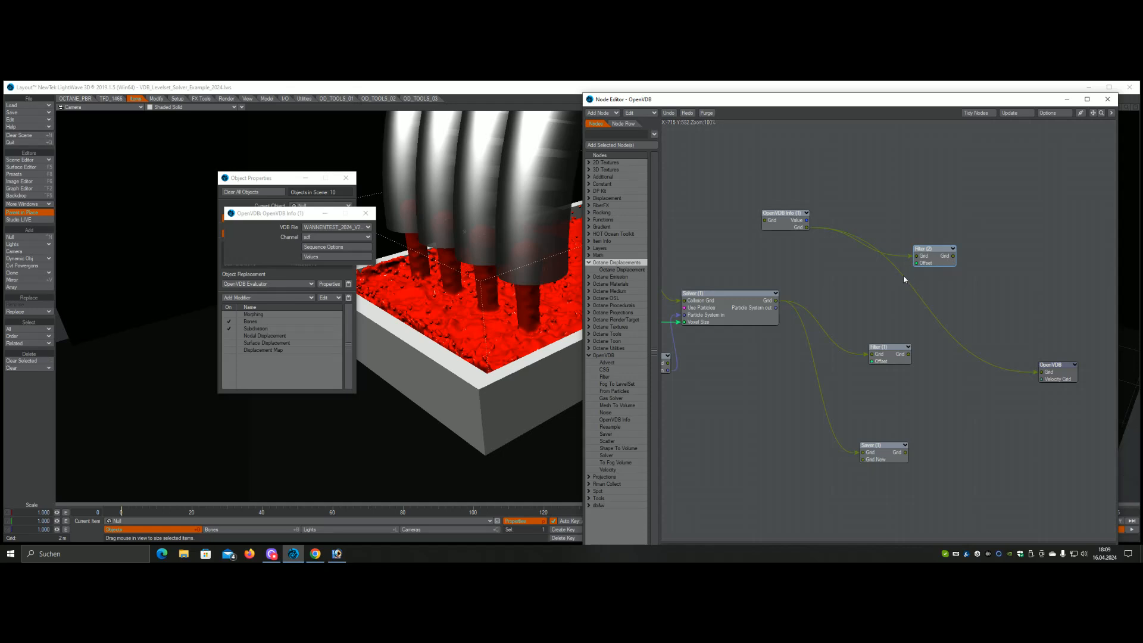
{"action": "left_click_drag", "start_coordinate": [953, 257], "coordinate": [1041, 372]}
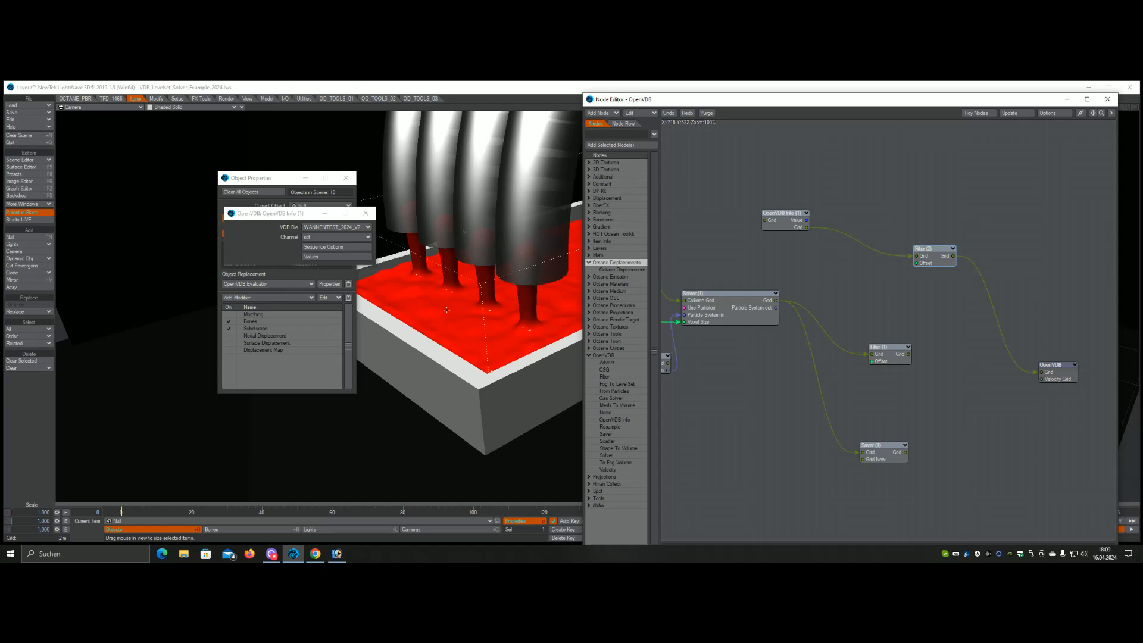
Try the Mean Curvature Flow and Laplacian Flow filter types on Filter (2), then return it to Gaussian
{"action": "double_click", "coordinate": [932, 264]}
{"action": "left_click", "coordinate": [333, 227]}
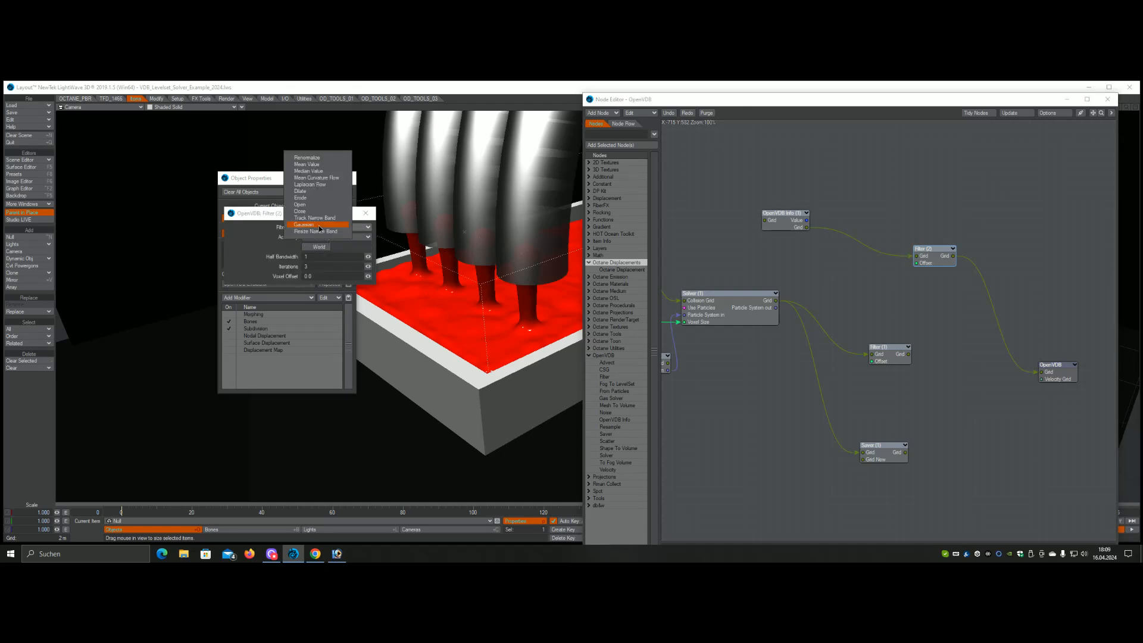
{"action": "left_click", "coordinate": [335, 180]}
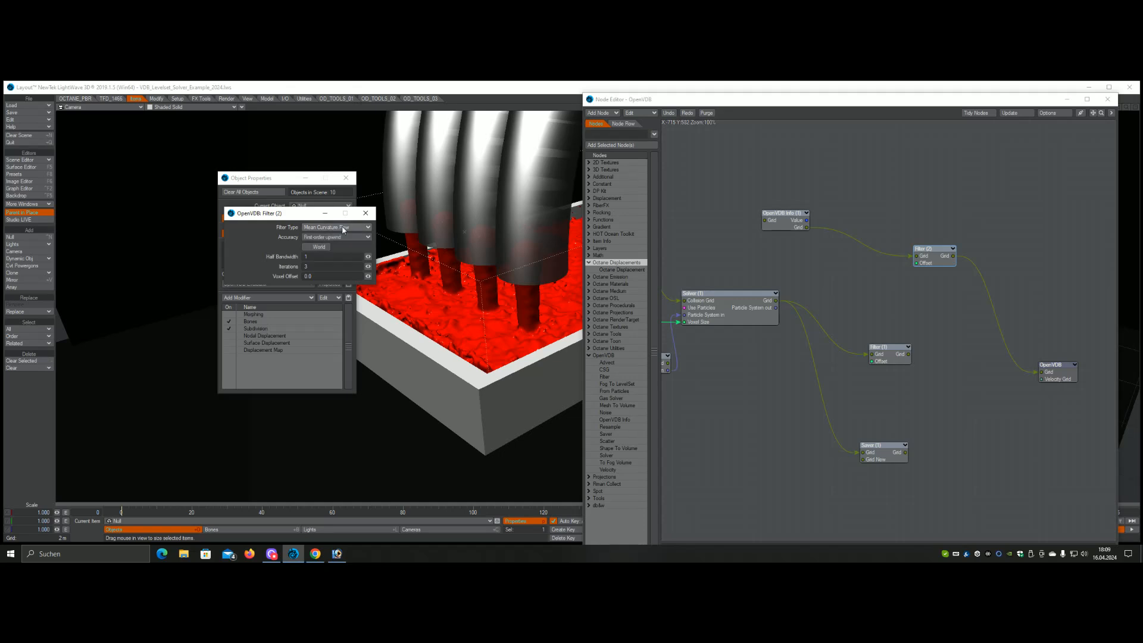
{"action": "left_click", "coordinate": [340, 230]}
{"action": "left_click", "coordinate": [359, 233]}
{"action": "left_click", "coordinate": [340, 228]}
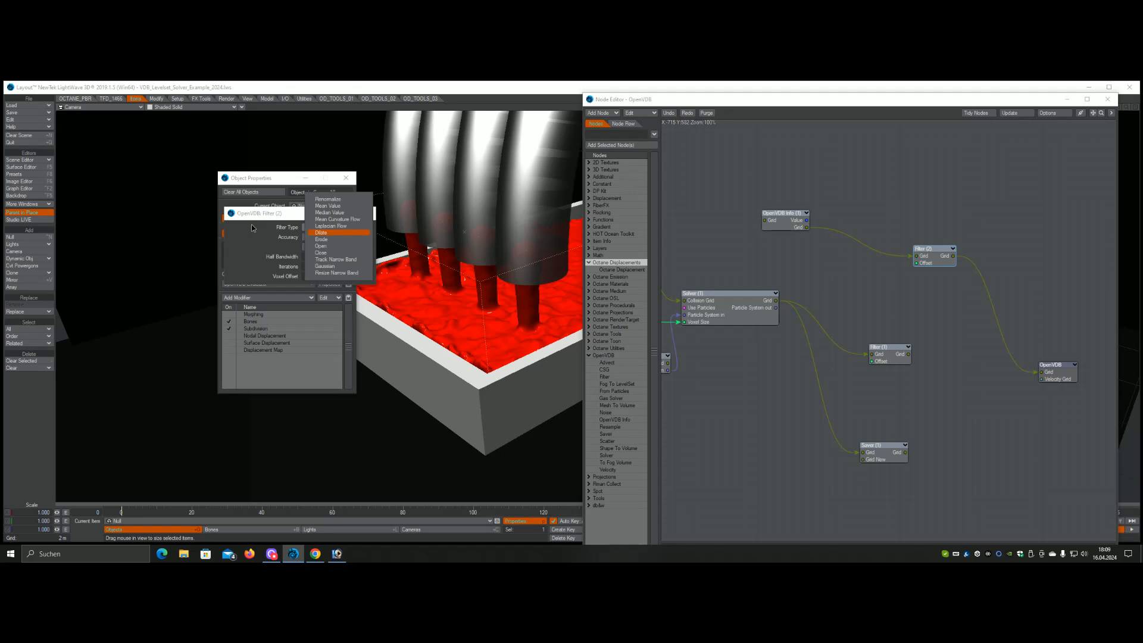
{"action": "left_click_drag", "start_coordinate": [730, 100], "coordinate": [718, 353]}
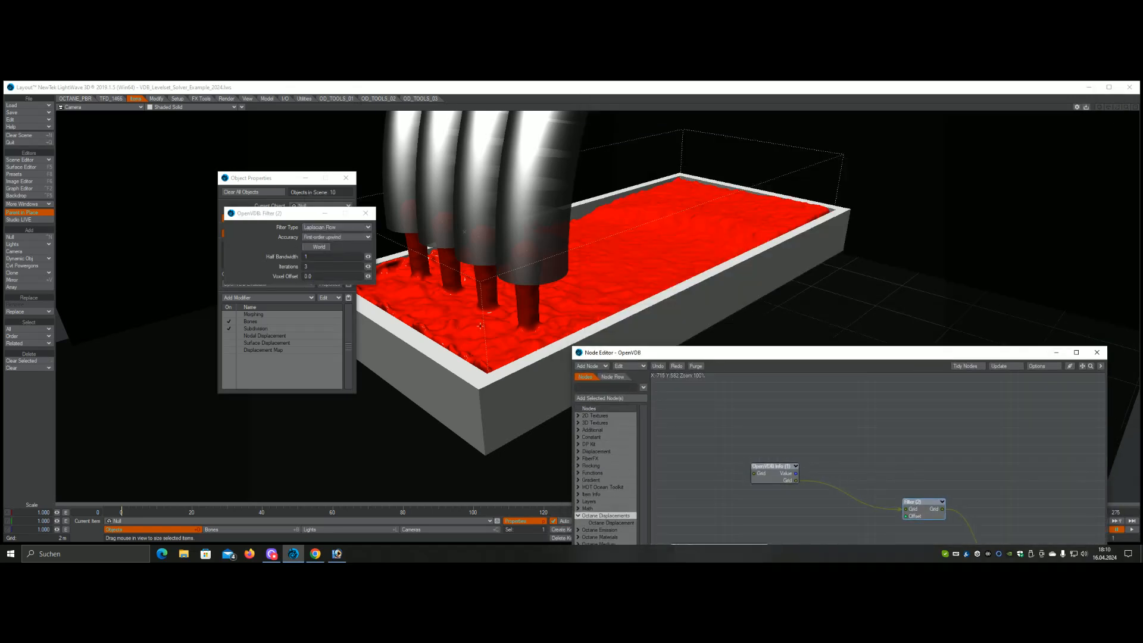
{"action": "left_click", "coordinate": [330, 227]}
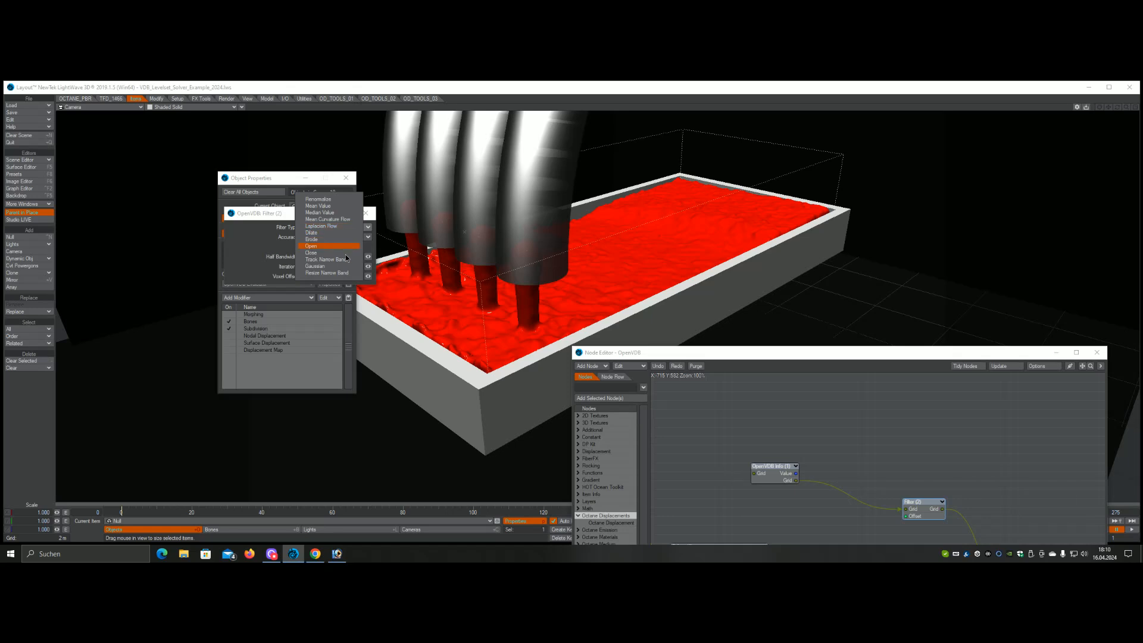
{"action": "left_click", "coordinate": [322, 271]}
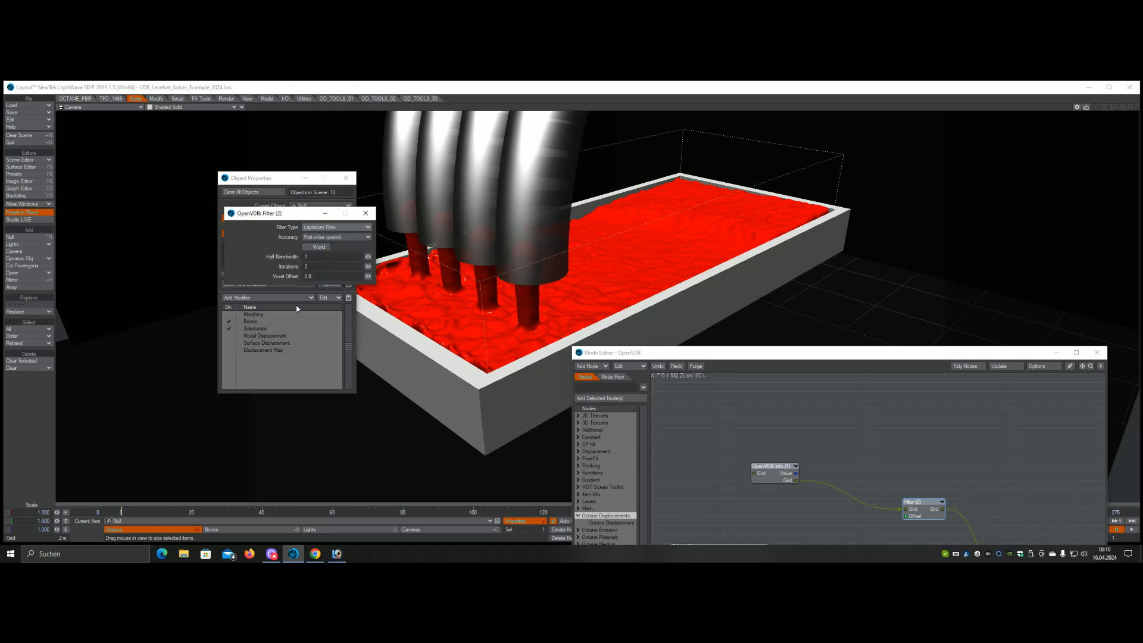
Close the node editor, examine the fluid scene in the Octane IPR preview and close the preview
{"action": "left_click", "coordinate": [1097, 353]}
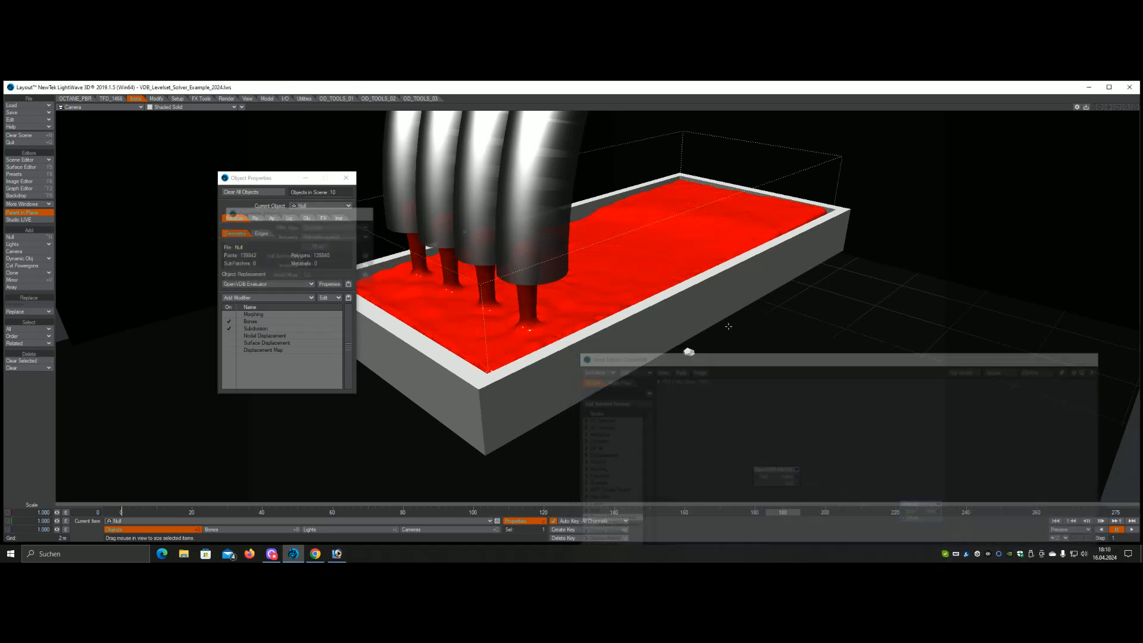
{"action": "left_click", "coordinate": [86, 99]}
{"action": "left_click", "coordinate": [43, 336]}
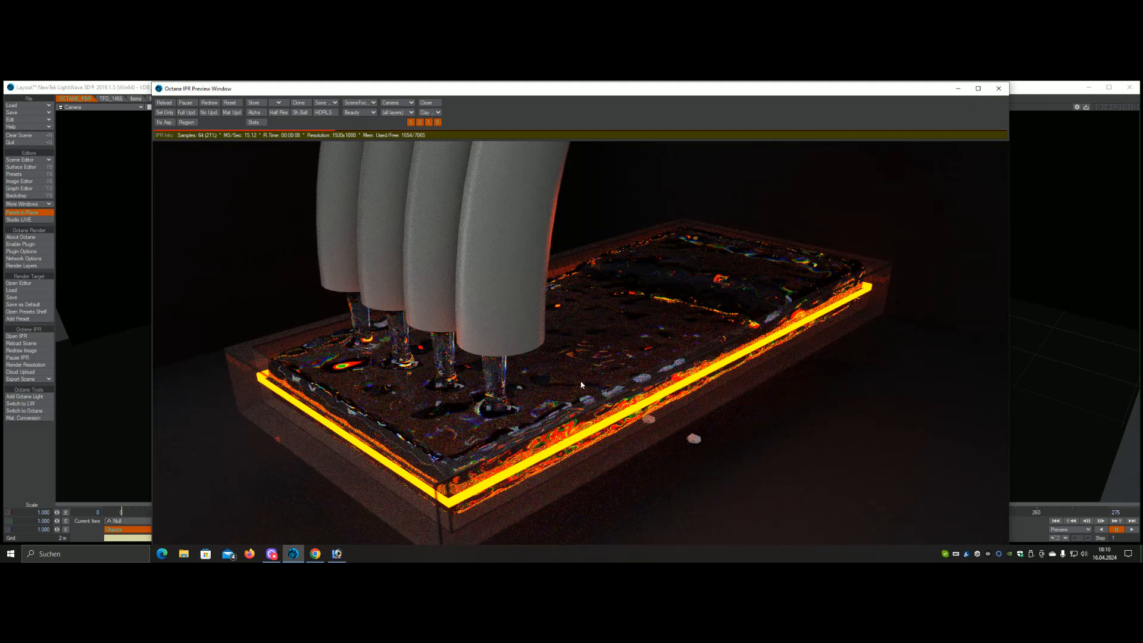
{"action": "left_click", "coordinate": [427, 102]}
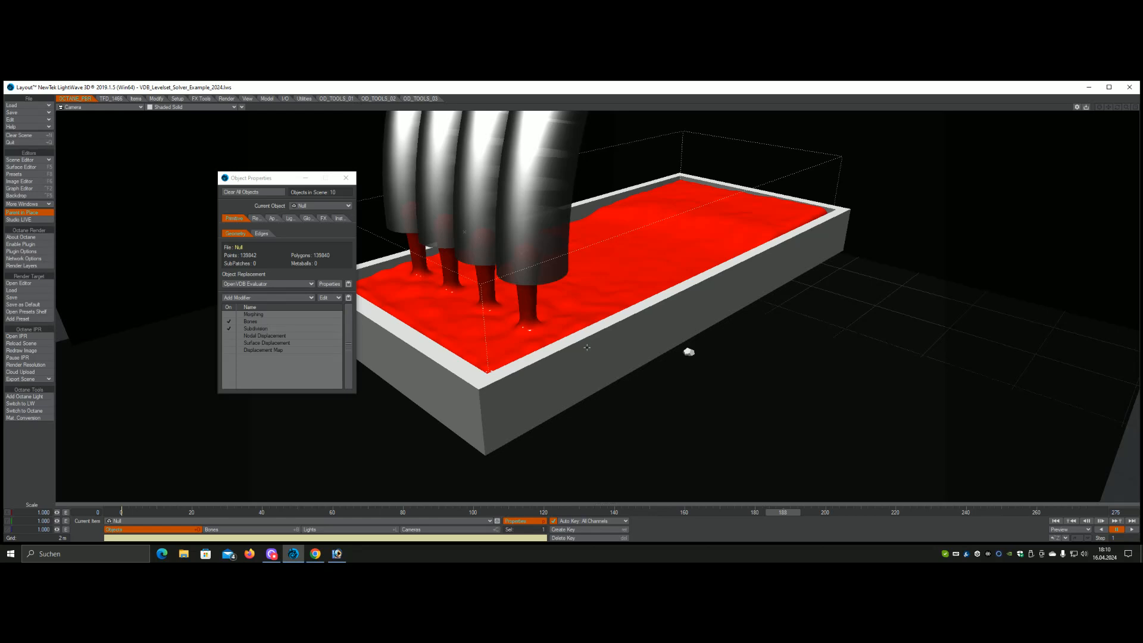
Reopen the OpenVDB node editor maximised and rearrange the Scalar (1), POOL_COLLISIONDETECTION (1), EMITTER (1) and Scatter (1) nodes
{"action": "left_click", "coordinate": [330, 284]}
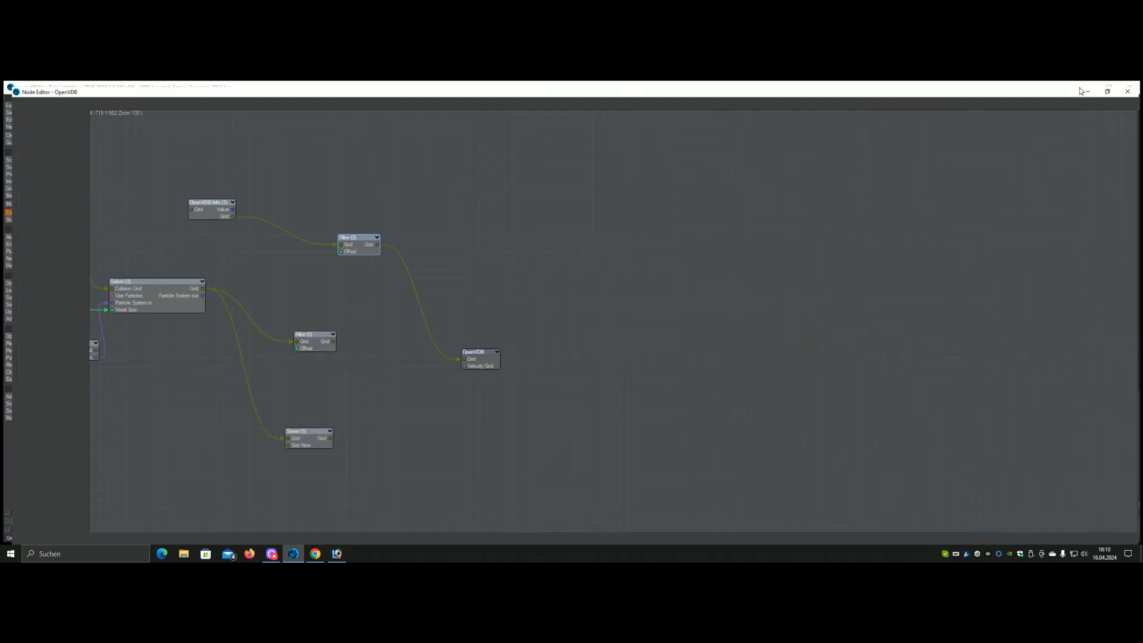
{"action": "left_click", "coordinate": [1076, 87]}
{"action": "left_click_drag", "start_coordinate": [1117, 98], "coordinate": [1074, 127]}
{"action": "left_click_drag", "start_coordinate": [262, 287], "coordinate": [235, 244]}
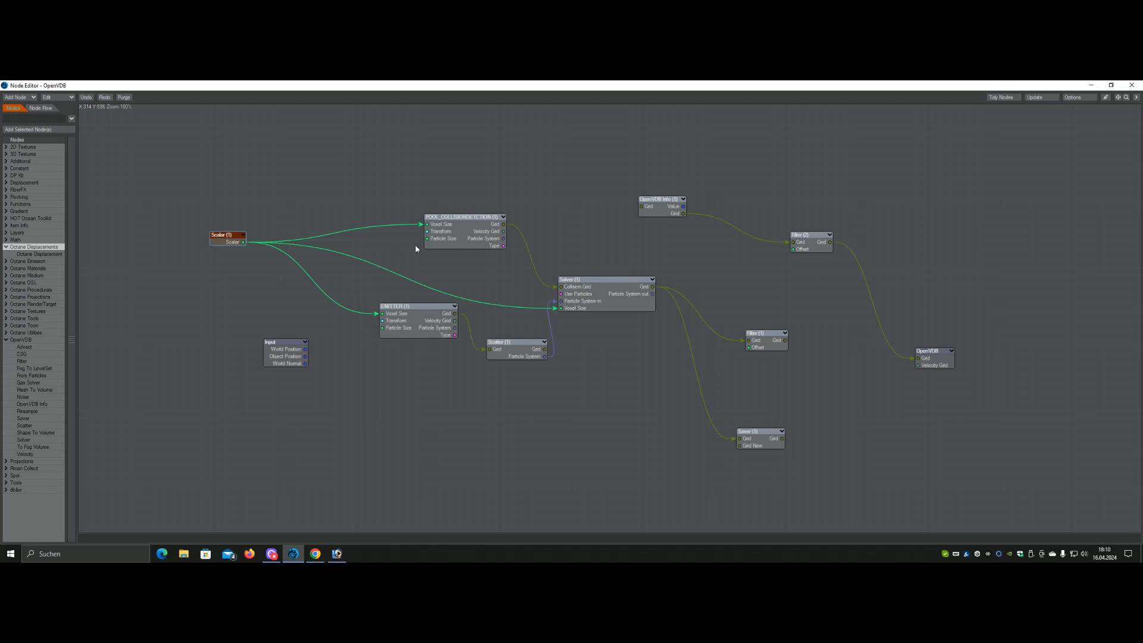
{"action": "left_click_drag", "start_coordinate": [463, 248], "coordinate": [428, 229]}
{"action": "left_click_drag", "start_coordinate": [407, 325], "coordinate": [390, 307]}
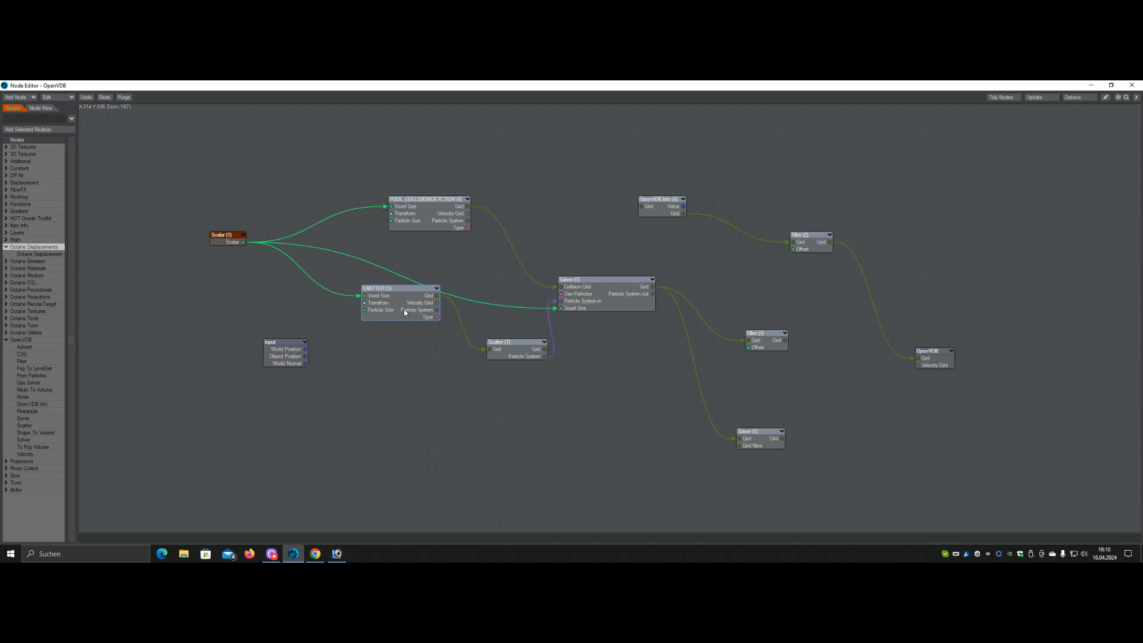
{"action": "mouse_move", "coordinate": [522, 357]}
{"action": "left_mouse_down"}
{"action": "mouse_move", "coordinate": [497, 360]}
{"action": "mouse_move", "coordinate": [510, 343]}
{"action": "left_mouse_up"}
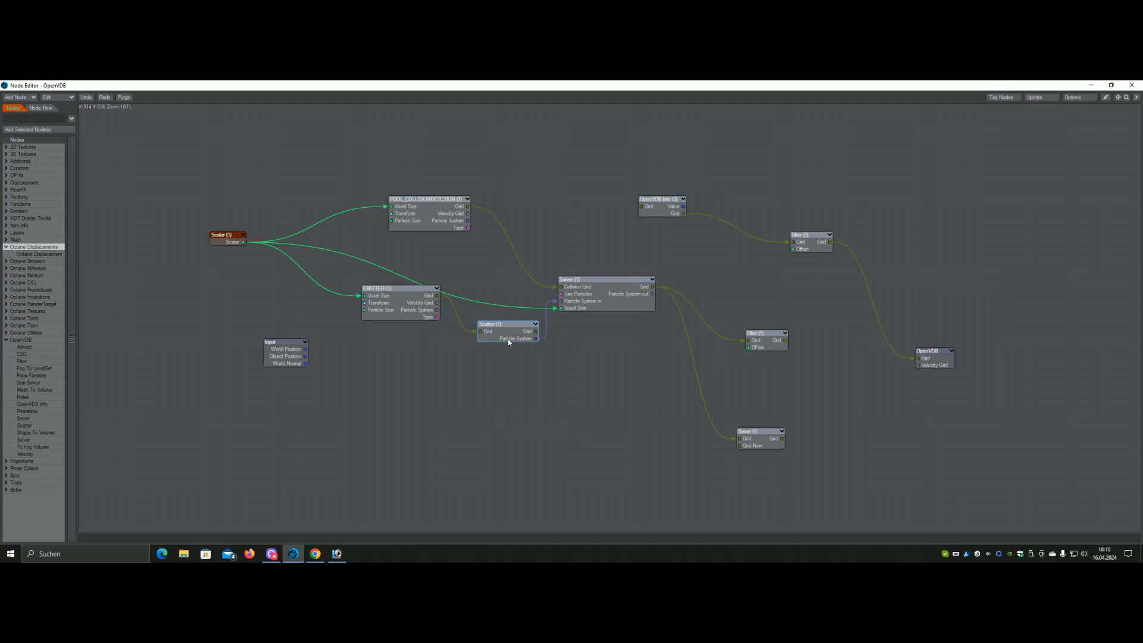
Try the Point Total scatter mode on the Scatter (1) node, then return it to Point Density and close its settings
{"action": "double_click", "coordinate": [508, 338]}
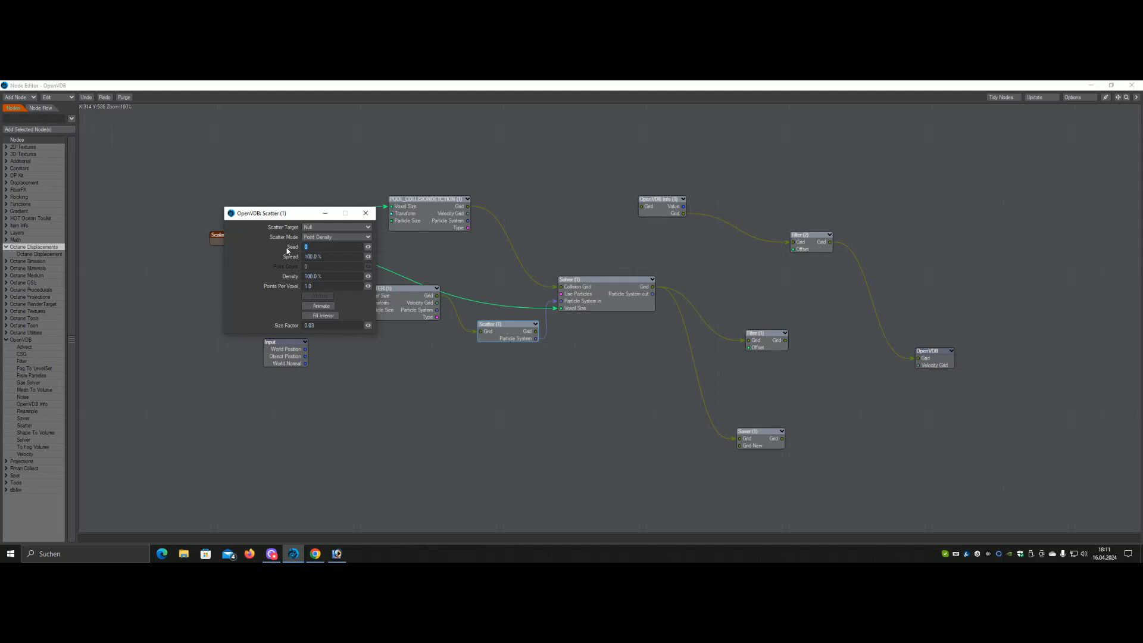
{"action": "left_click", "coordinate": [335, 237]}
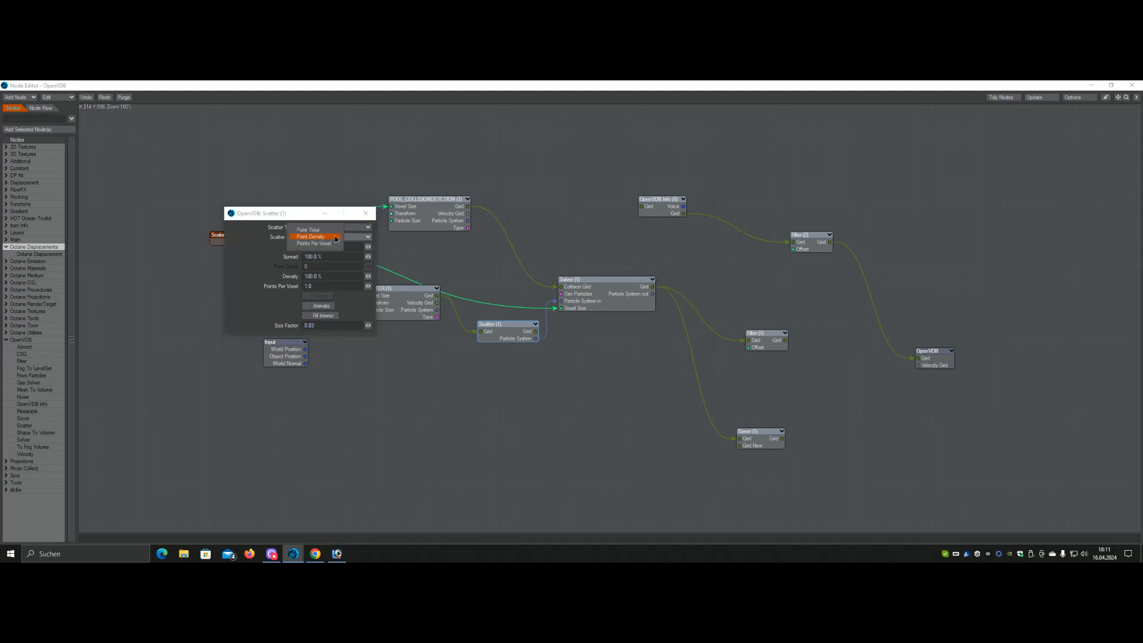
{"action": "left_click", "coordinate": [320, 235]}
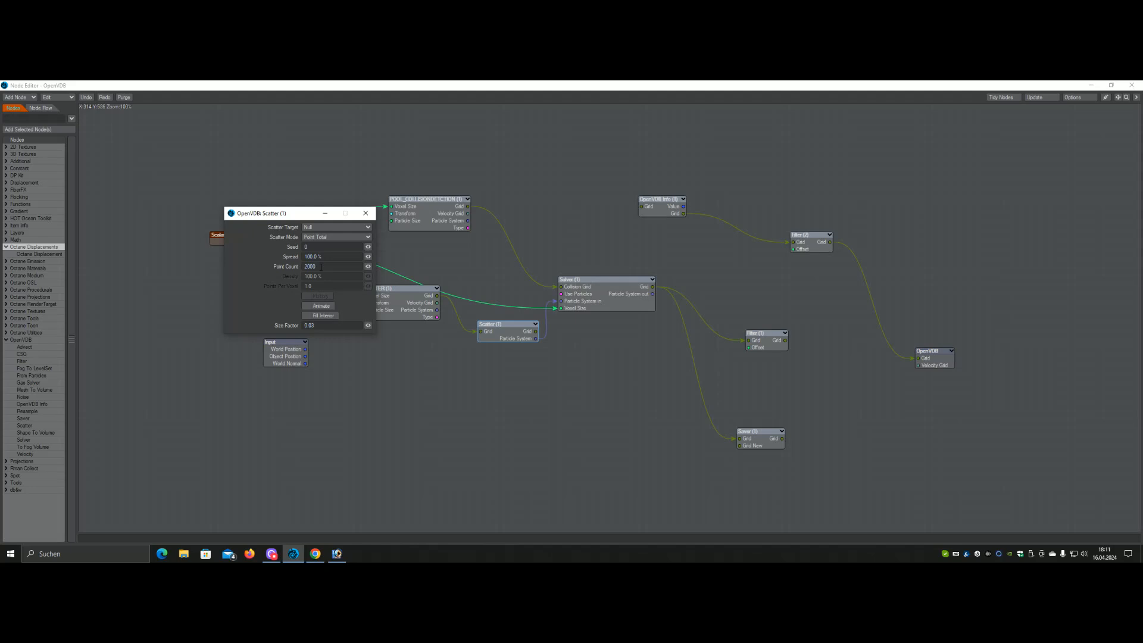
{"action": "left_click", "coordinate": [326, 238]}
{"action": "left_click", "coordinate": [336, 238]}
{"action": "left_click", "coordinate": [333, 237]}
{"action": "left_click", "coordinate": [334, 245]}
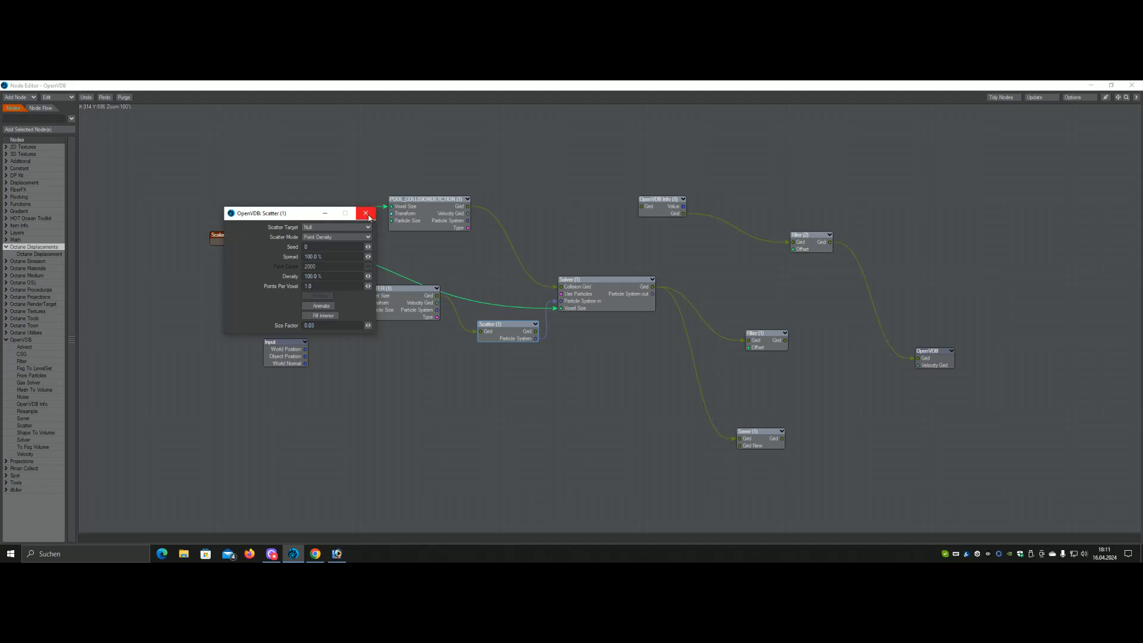
{"action": "left_click", "coordinate": [365, 213]}
View the Solver (1) node's settings briefly, then close them and the node editor to return to the Layout scene
{"action": "double_click", "coordinate": [608, 308]}
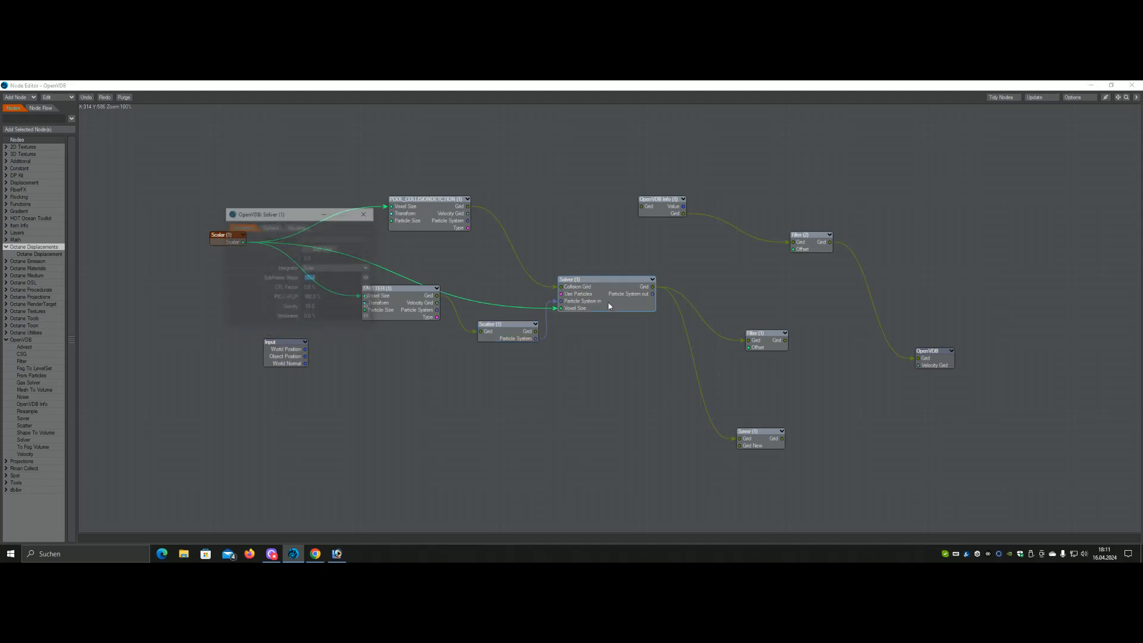
{"action": "left_click", "coordinate": [366, 213]}
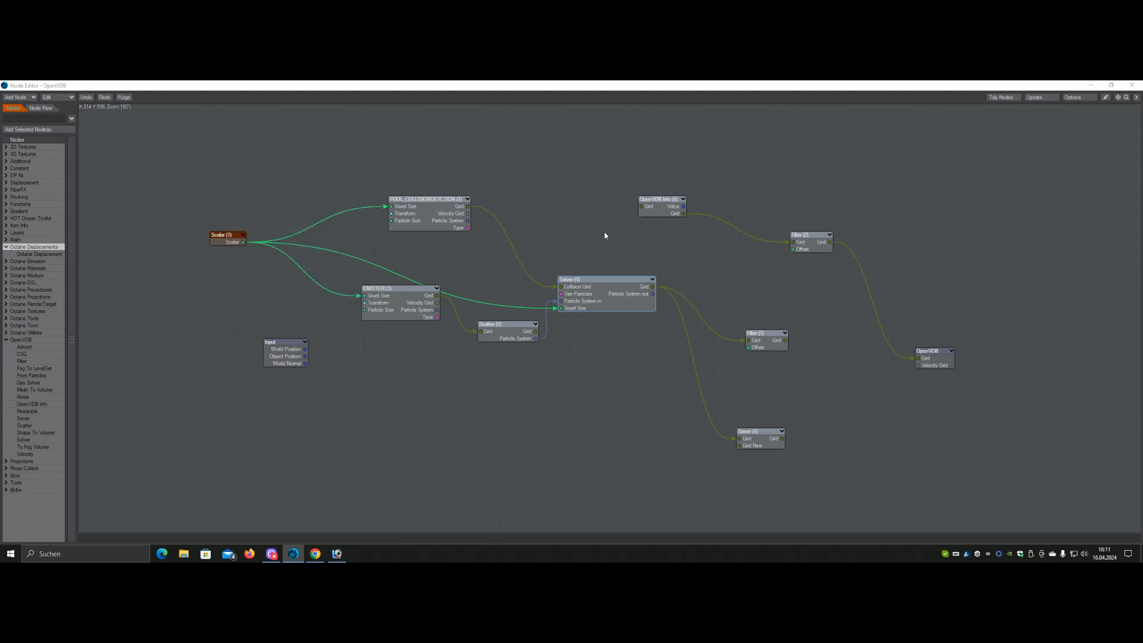
{"action": "left_click", "coordinate": [1132, 85]}
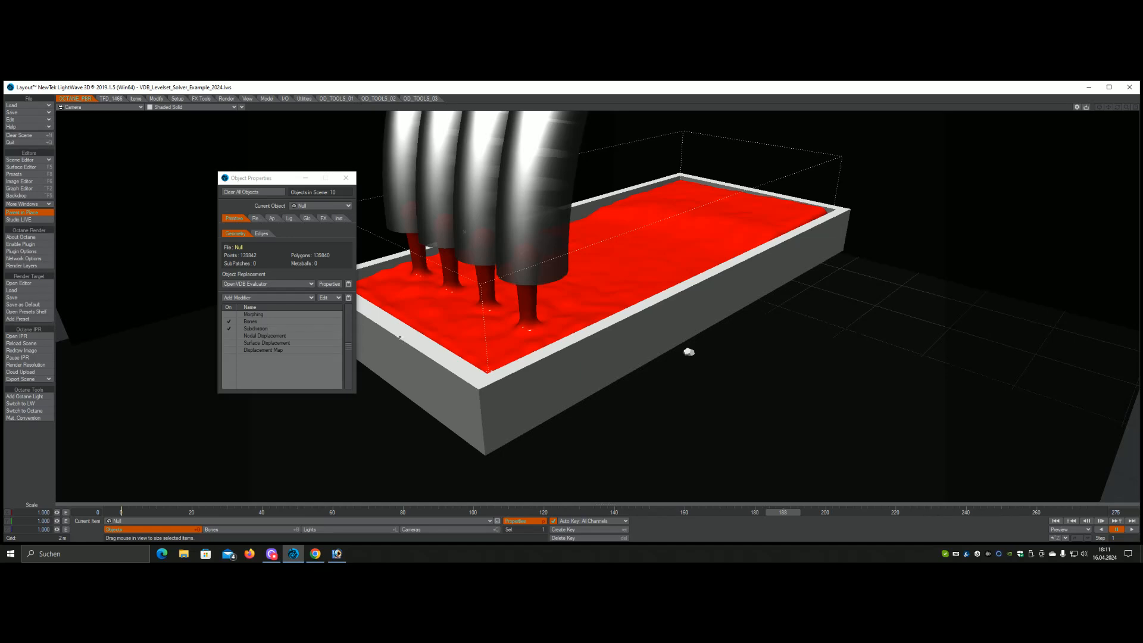